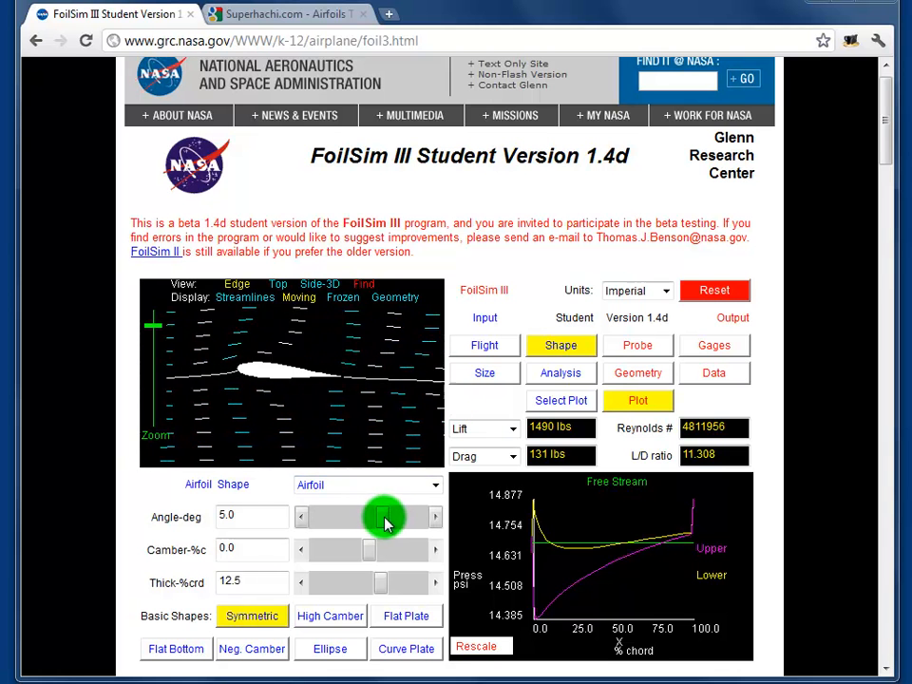
- Set angle of attack 9.12°, camber 11.12% and switch results to Metric units
mouse_move(385, 521)
mouse_down()
mouse_move(396, 524)
mouse_move(366, 520)
mouse_move(386, 553)
mouse_move(397, 553)
mouse_up()
mouse_move(366, 519)
mouse_down()
mouse_move(402, 522)
mouse_move(392, 523)
mouse_up()
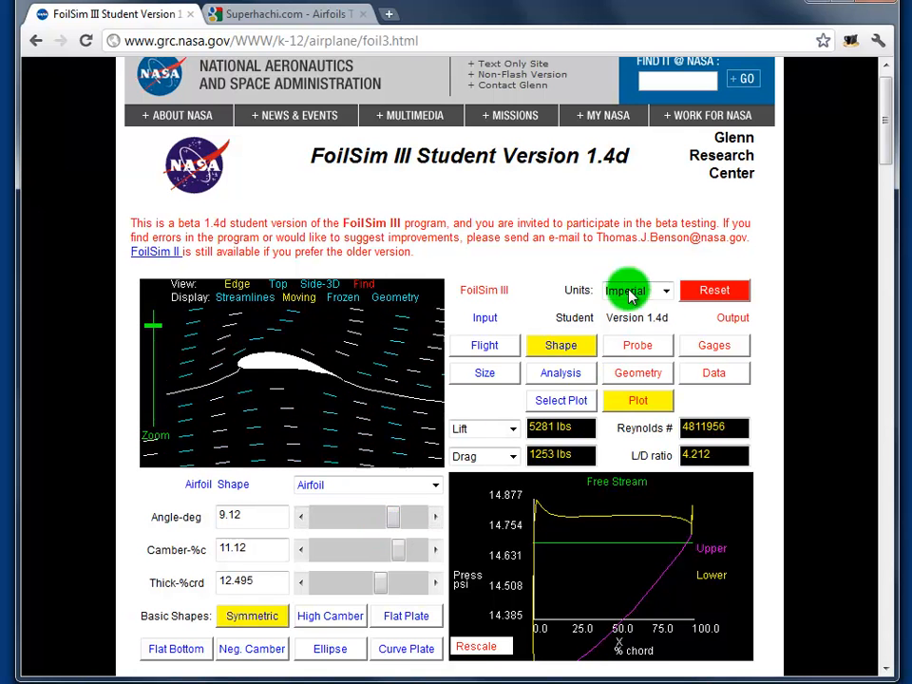
click(668, 293)
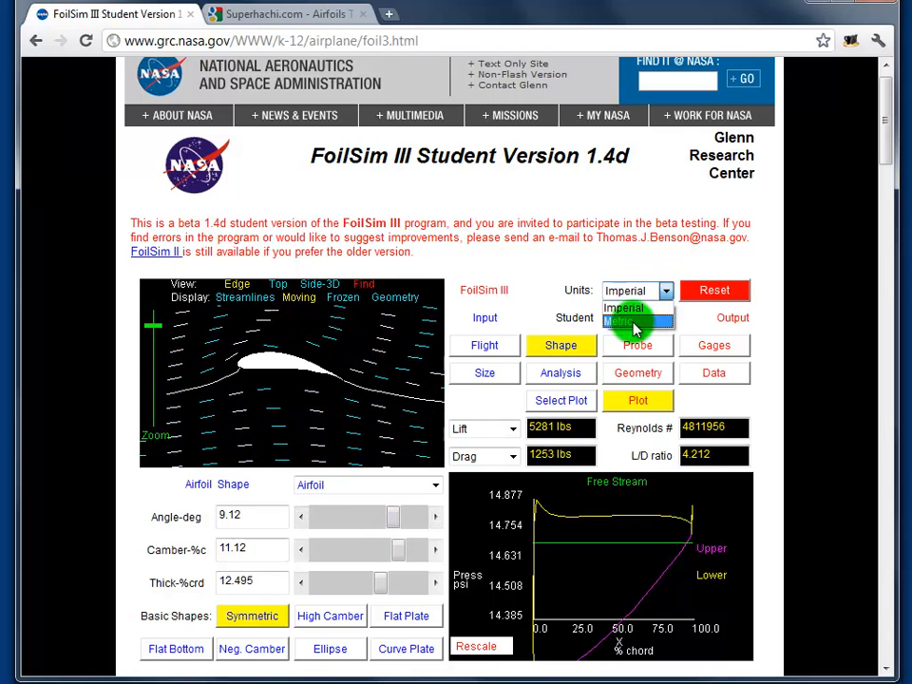
click(632, 319)
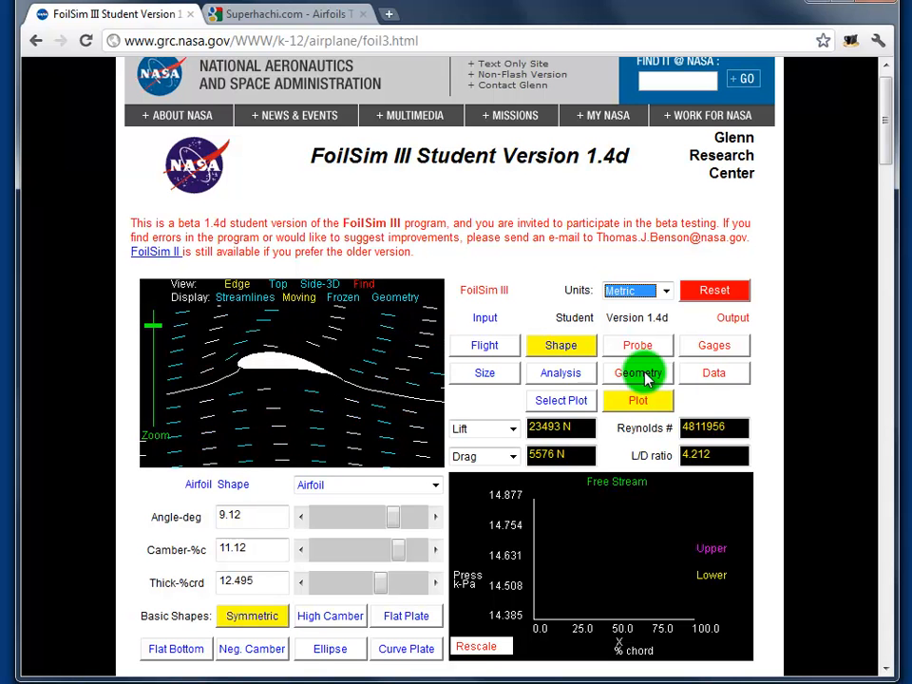
- Show the Geometry listing, copy all its text, and switch to the blank Calc sheet
click(646, 376)
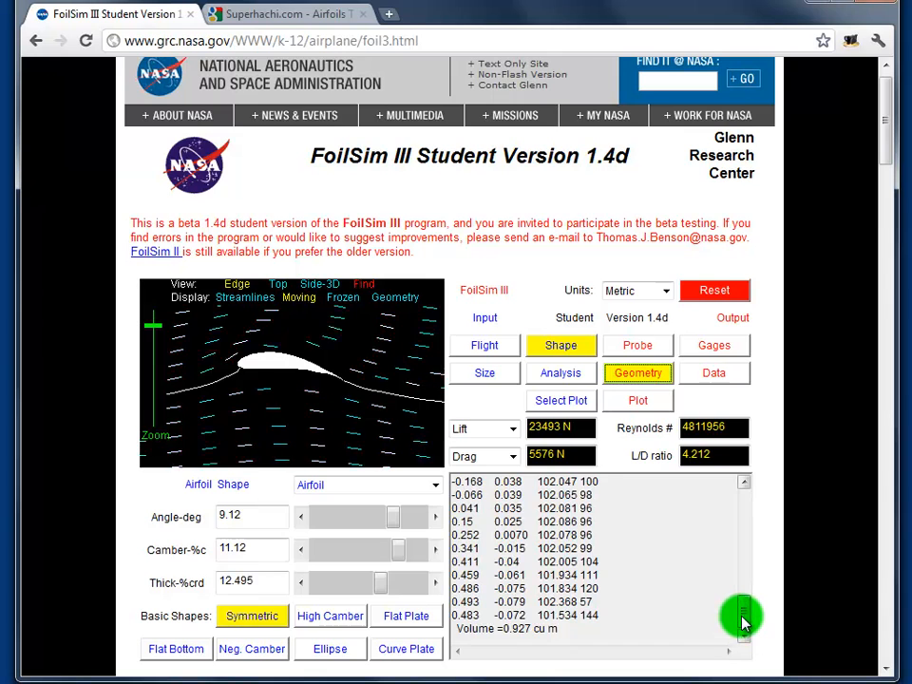
mouse_move(744, 620)
mouse_down()
mouse_move(761, 504)
mouse_move(746, 618)
mouse_up()
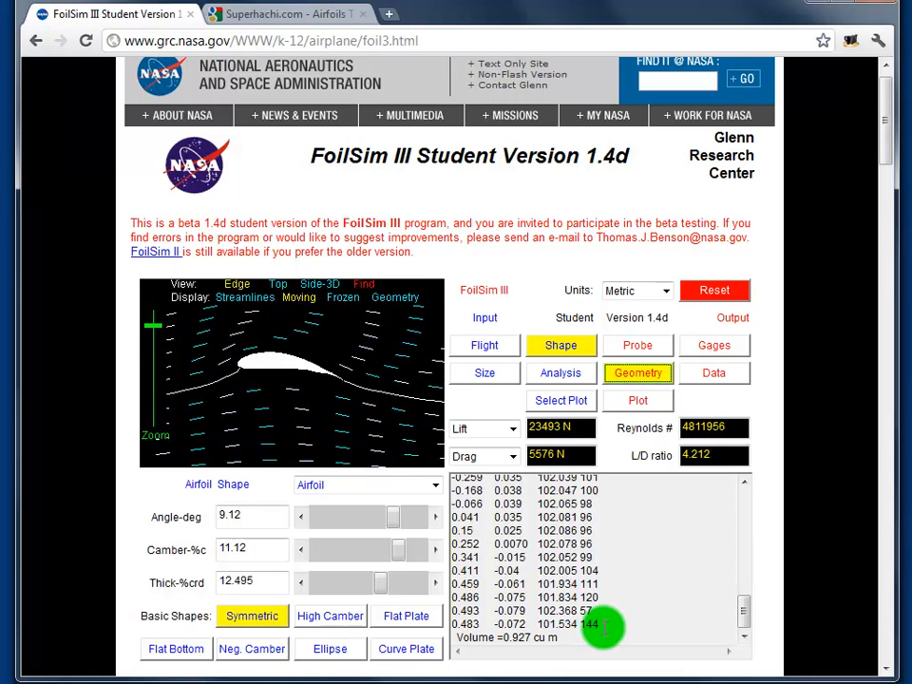
mouse_move(562, 639)
mouse_down()
mouse_move(518, 525)
mouse_move(464, 468)
mouse_up()
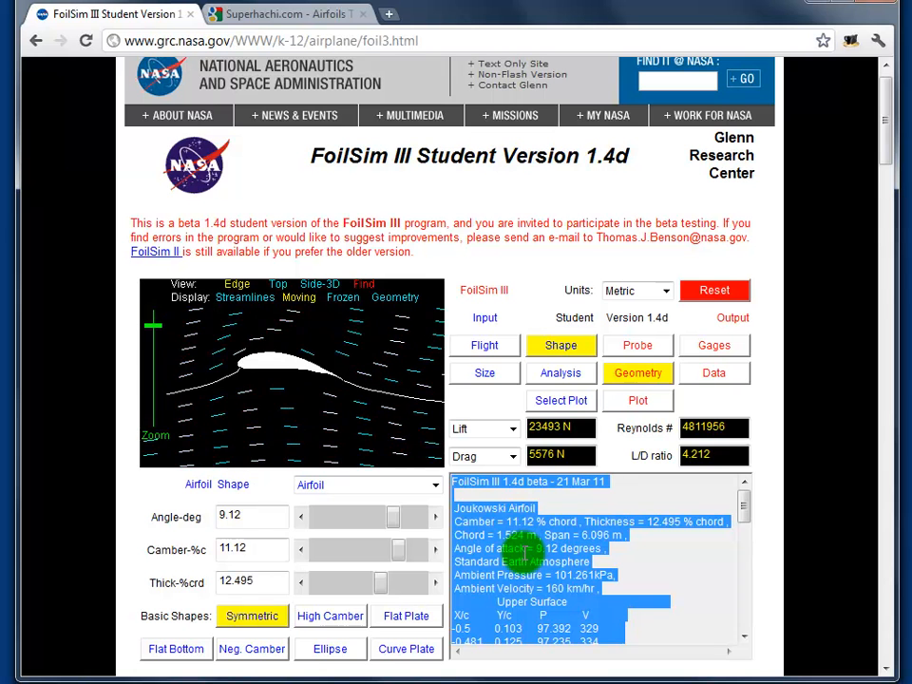
right_click(521, 551)
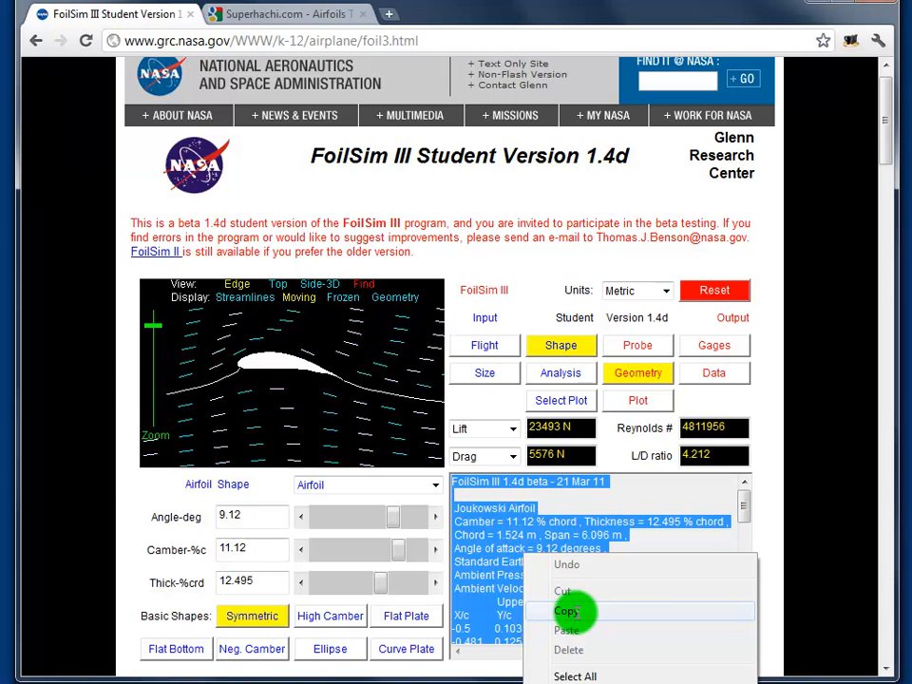
click(570, 613)
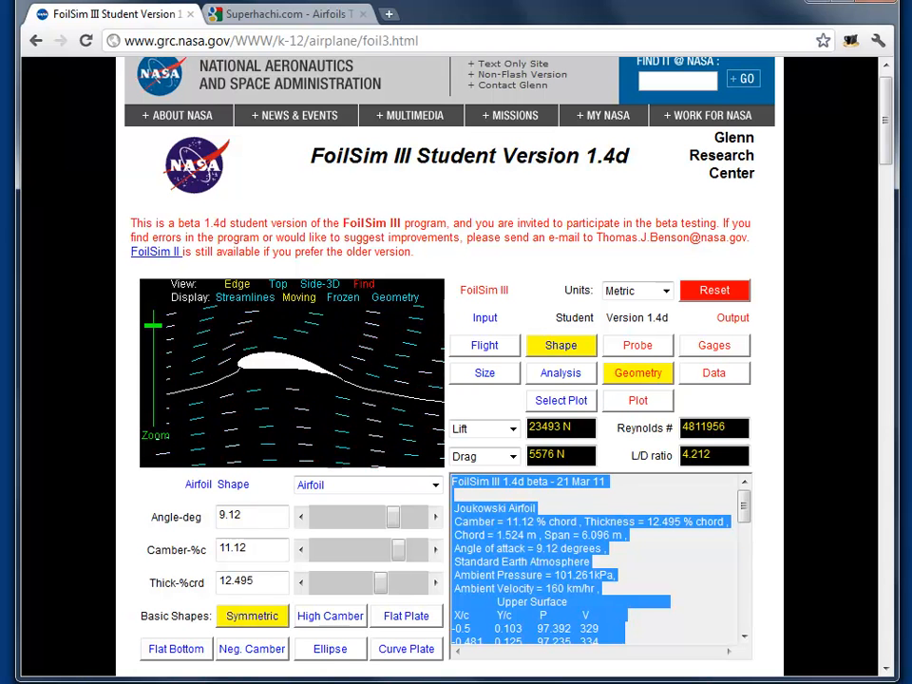
key(alt+Tab)
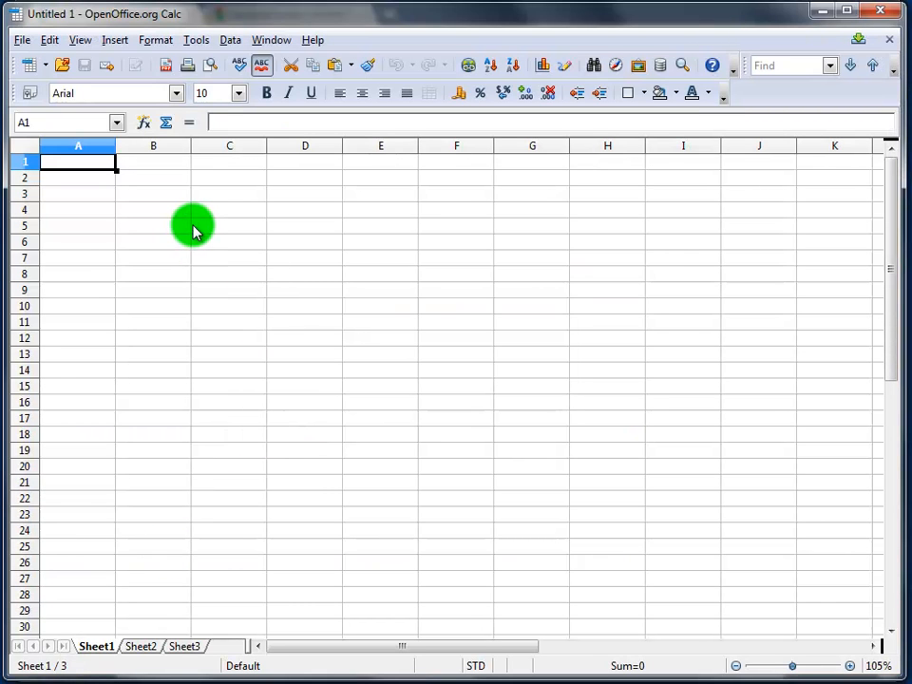
- Paste the geometry data with Text Import separated by Tab, not Space
click(23, 41)
mouse_move(49, 40)
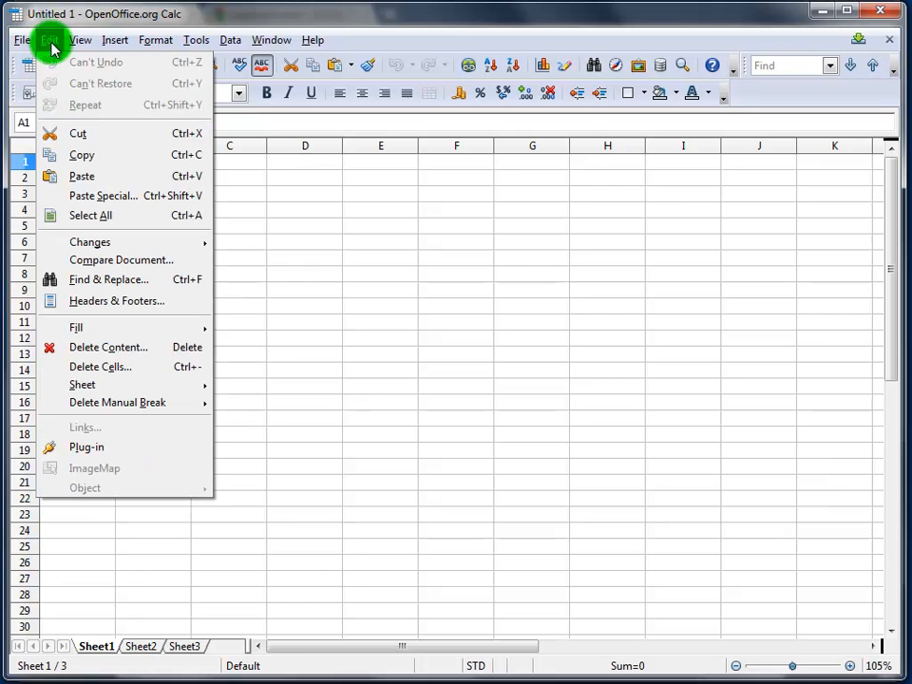
click(100, 179)
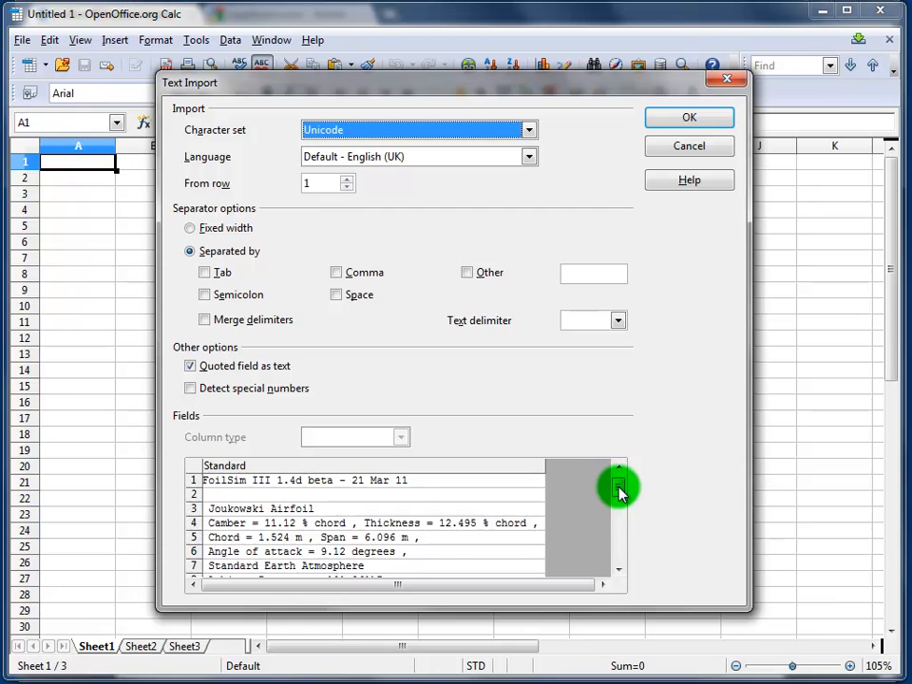
mouse_move(619, 491)
mouse_down()
mouse_move(619, 521)
mouse_move(619, 512)
mouse_up()
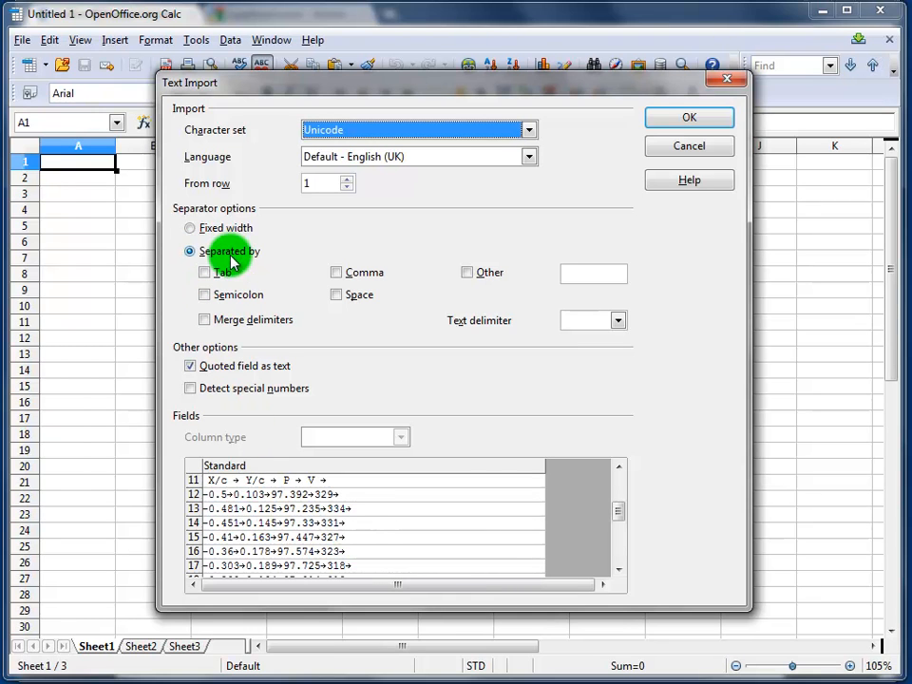
click(336, 295)
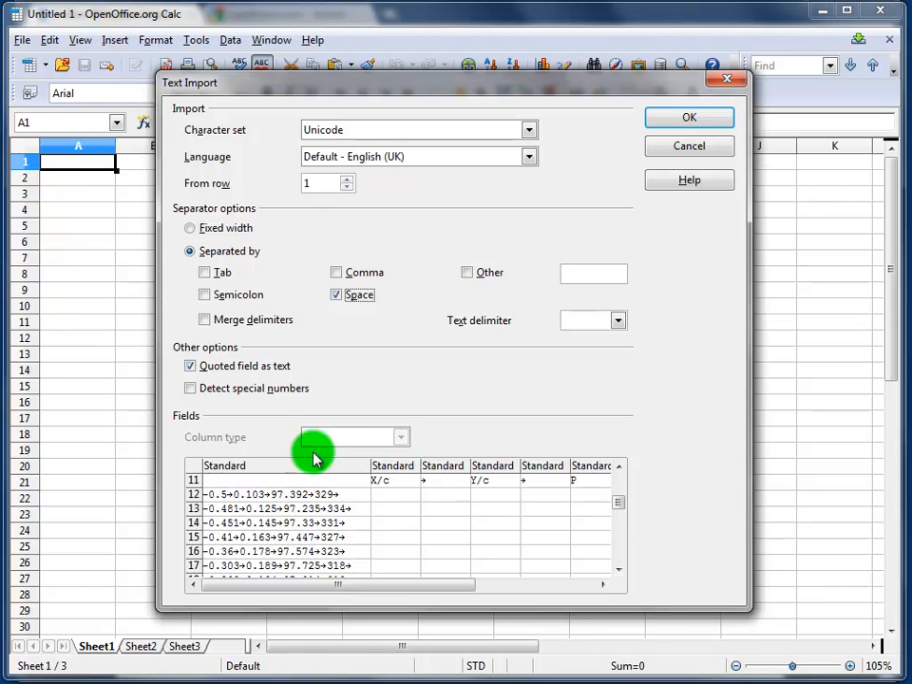
click(337, 295)
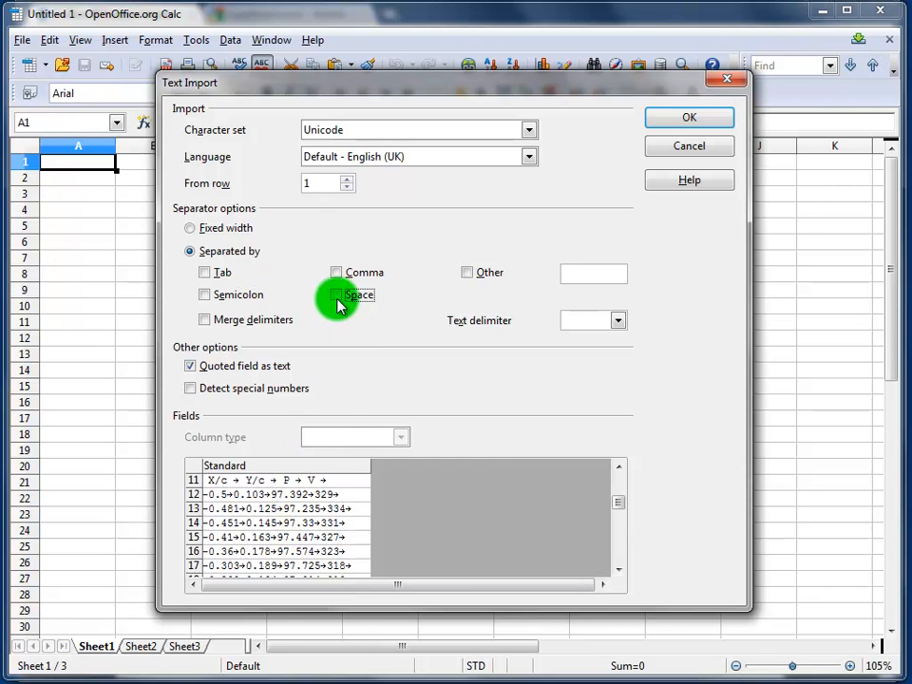
click(205, 273)
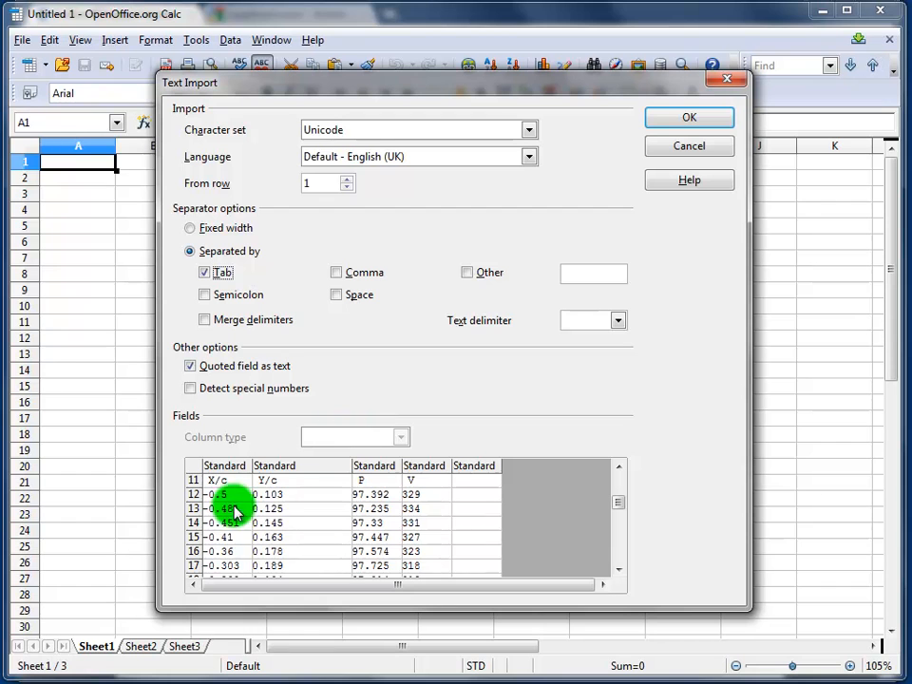
mouse_move(619, 506)
mouse_down()
mouse_move(619, 555)
mouse_move(627, 485)
mouse_up()
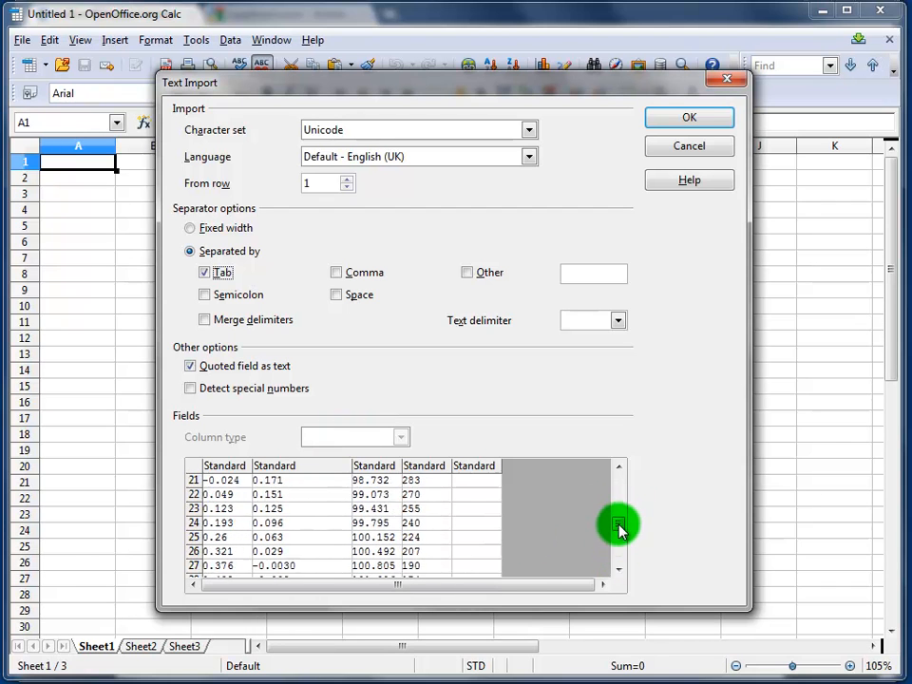
- Confirm the import so X/c, Y/c, P and V fill separate columns
click(690, 117)
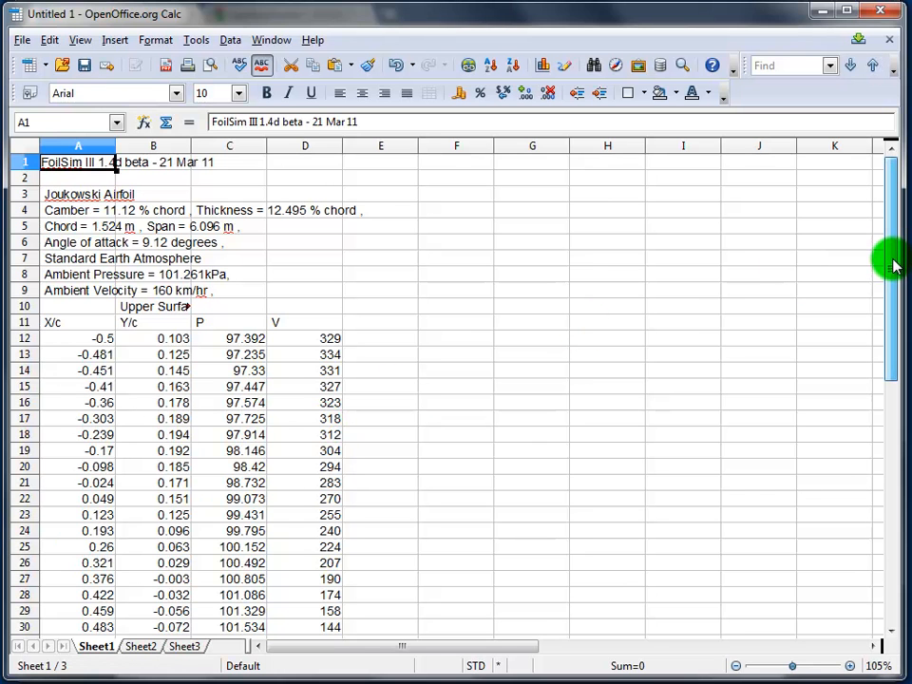
mouse_move(896, 271)
mouse_down()
mouse_move(884, 395)
mouse_move(903, 366)
mouse_move(898, 328)
mouse_up()
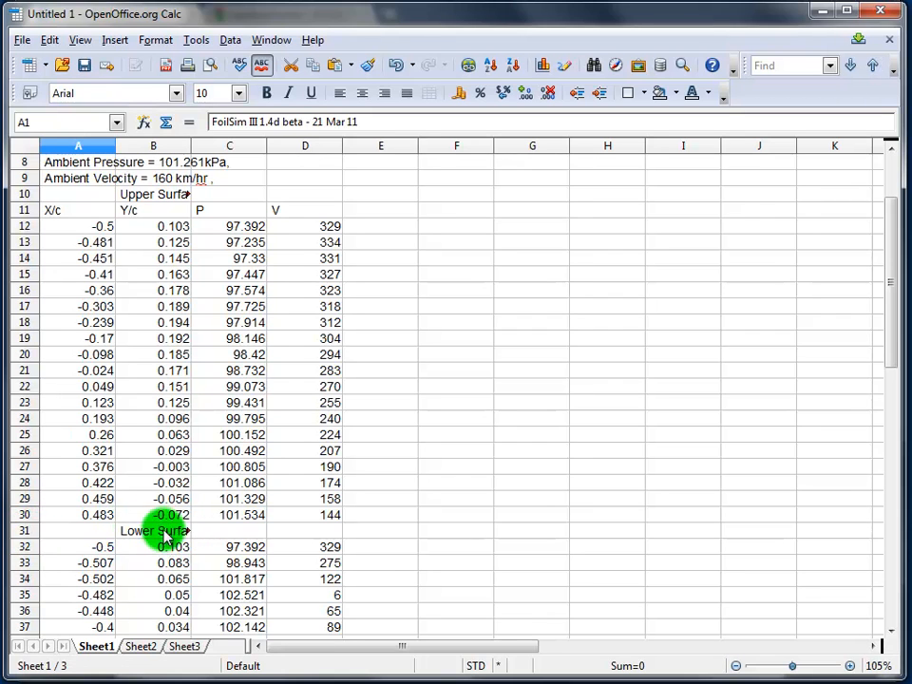
- Delete row 31 holding the Lower Surface label
click(26, 532)
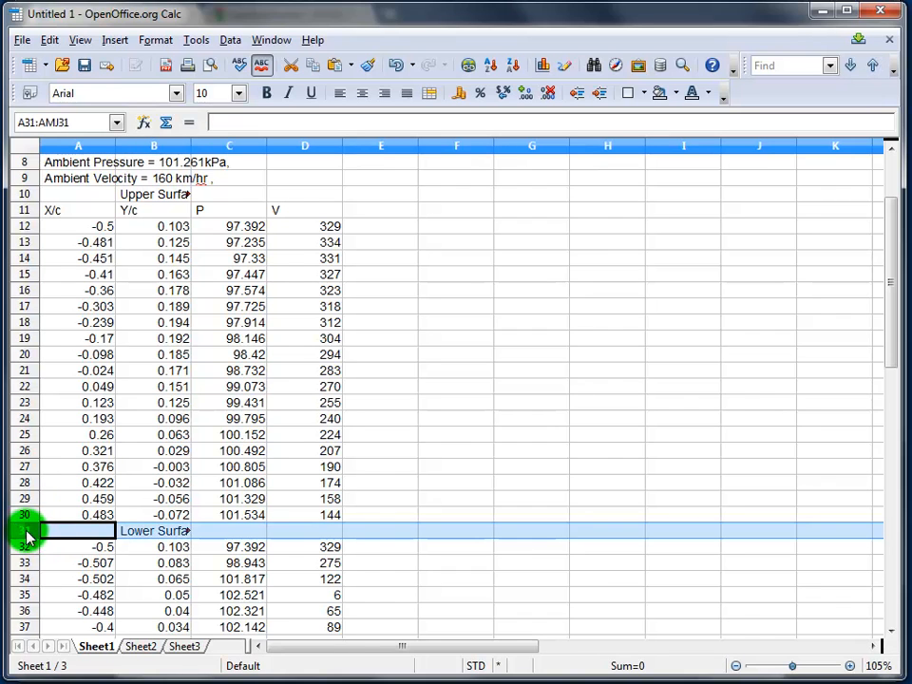
right_click(27, 534)
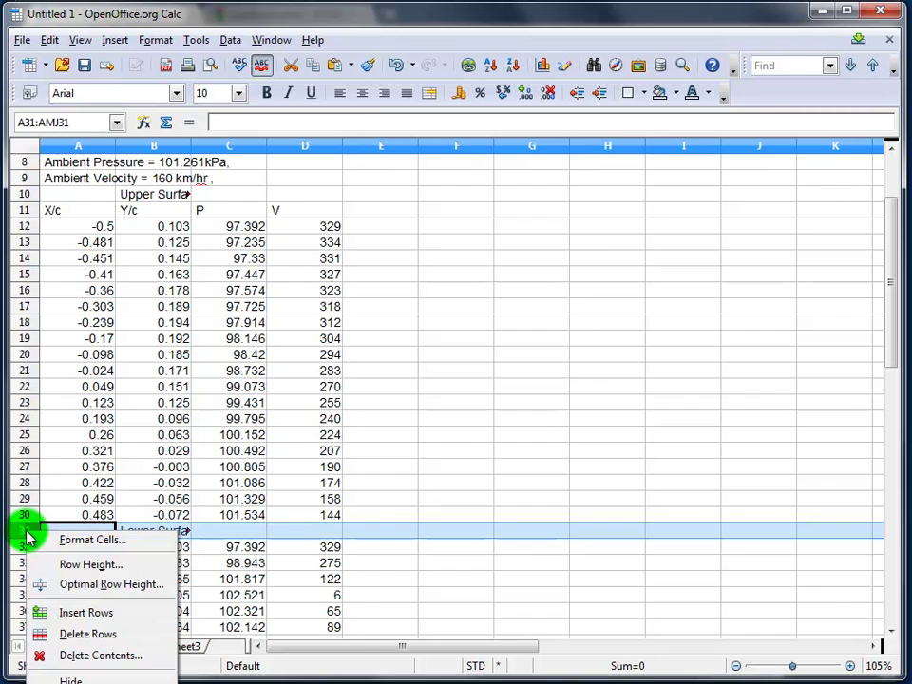
click(95, 635)
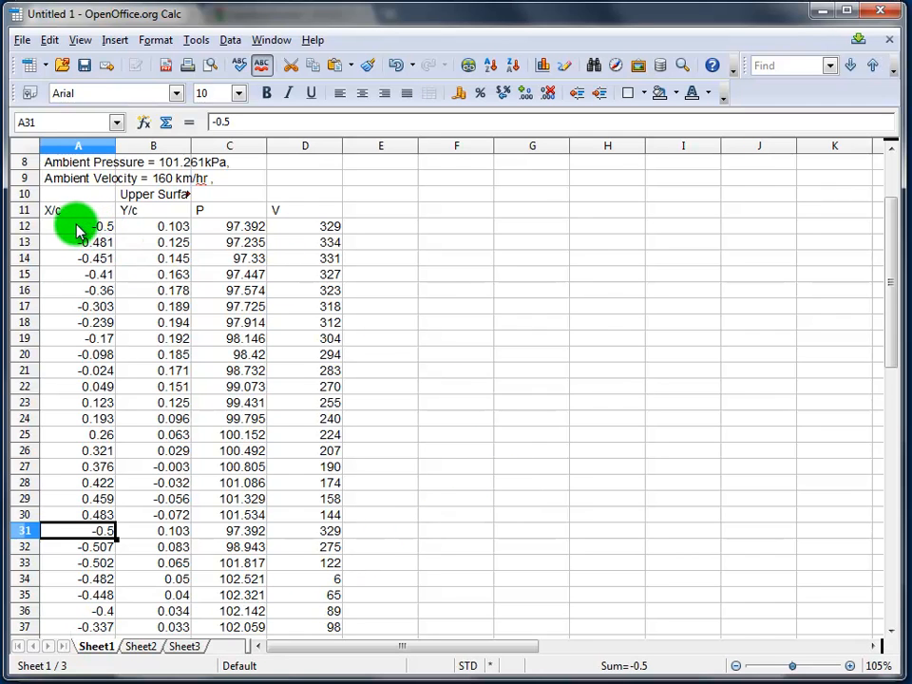
- Review the surface data rows, then delete row 50 holding the Volume line
mouse_move(79, 228)
mouse_down()
mouse_move(307, 456)
mouse_move(304, 517)
mouse_up()
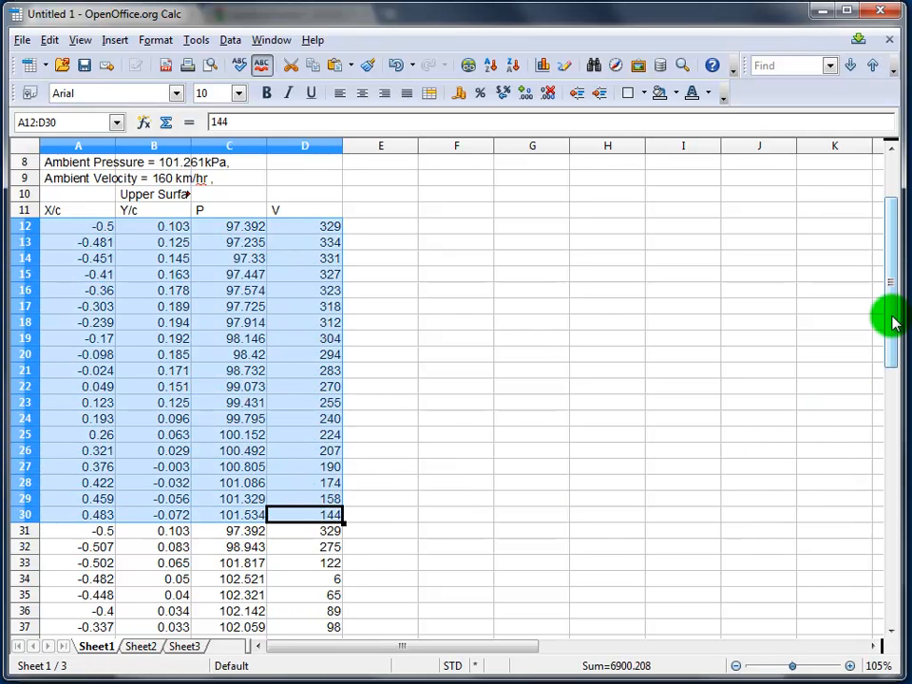
drag(893, 323, 884, 404)
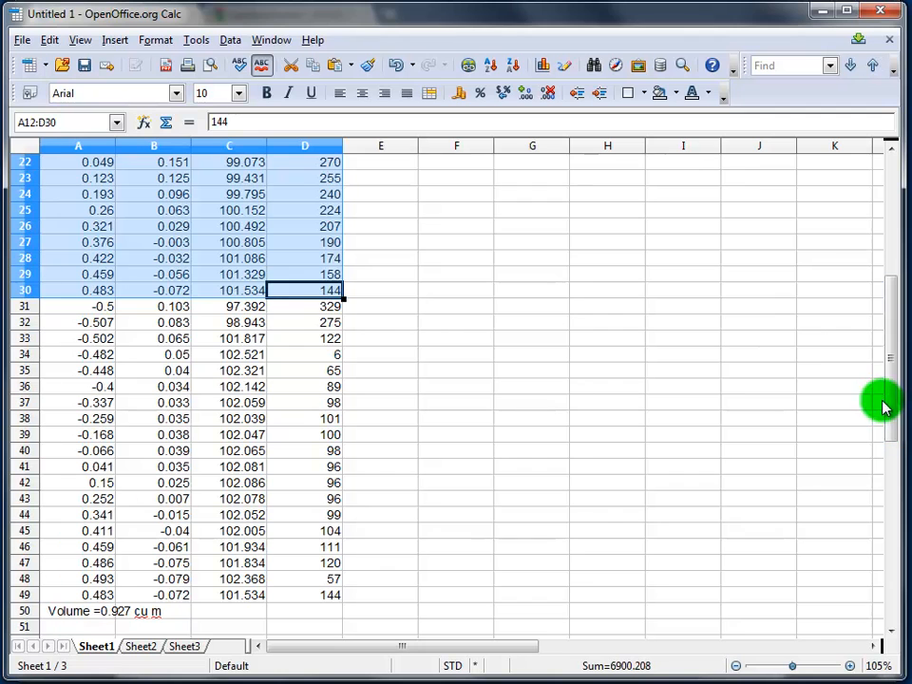
mouse_move(79, 307)
mouse_down()
mouse_move(305, 450)
mouse_move(312, 595)
mouse_up()
click(399, 531)
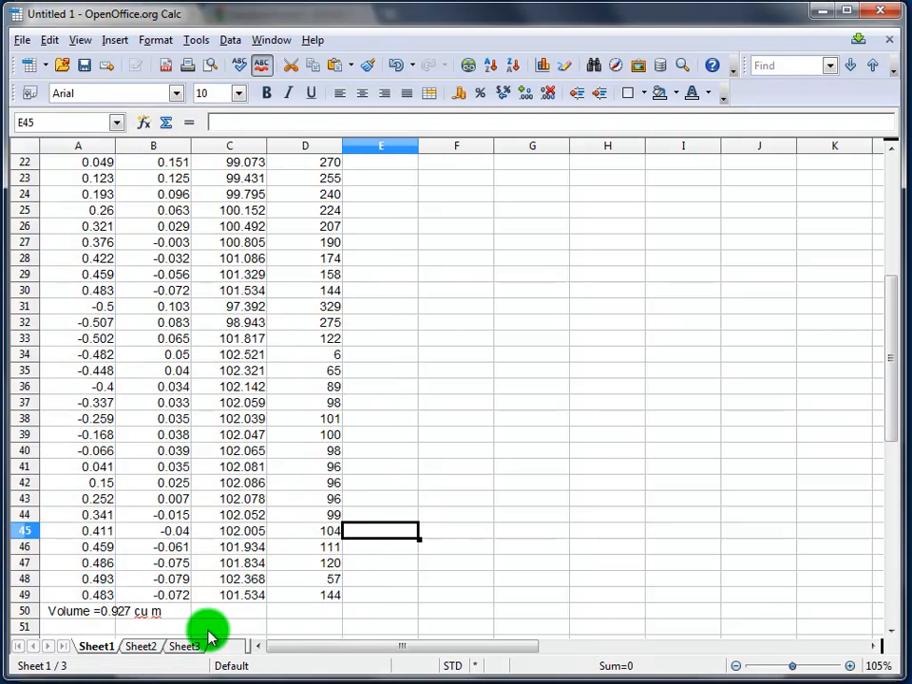
click(24, 611)
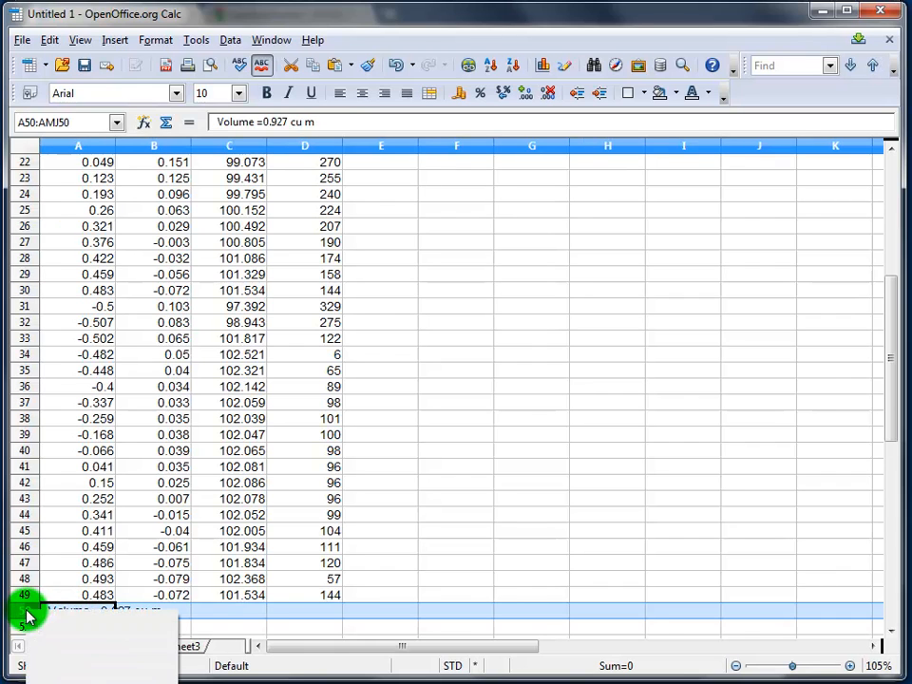
right_click(24, 611)
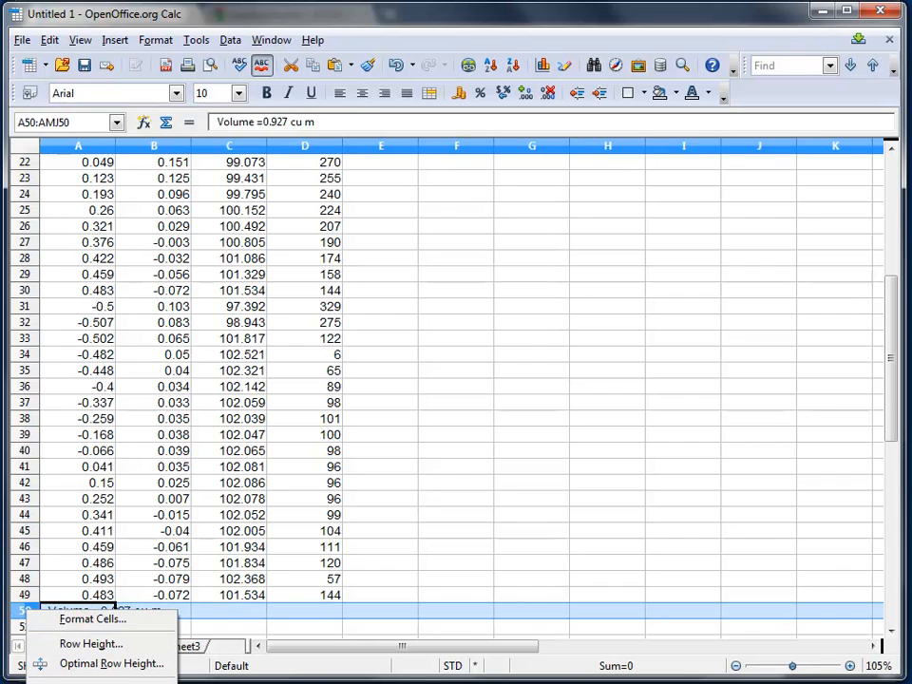
click(95, 677)
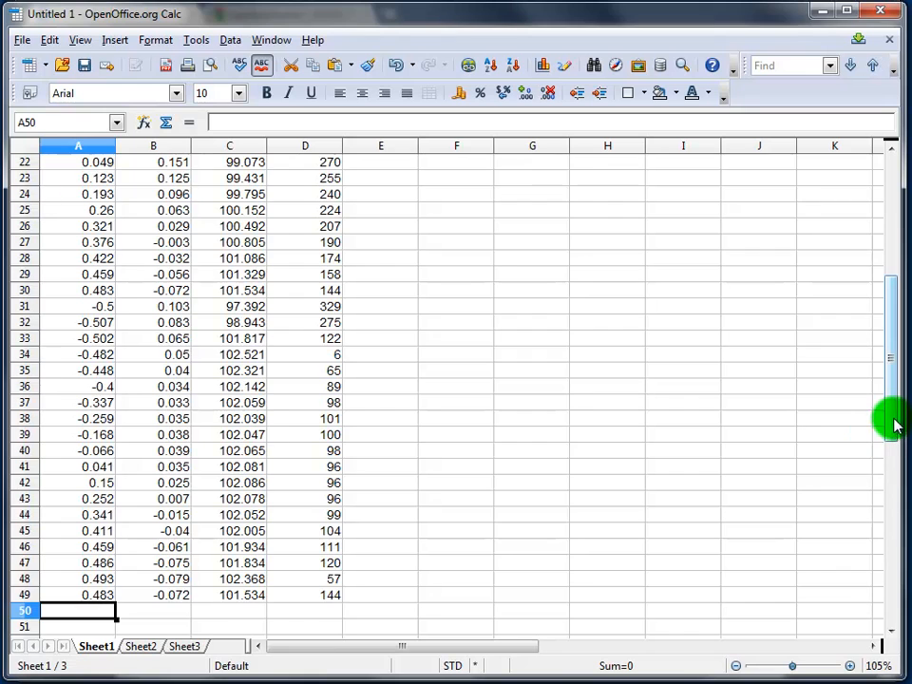
mouse_move(894, 413)
mouse_down()
mouse_move(893, 423)
mouse_move(903, 303)
mouse_move(898, 323)
mouse_up()
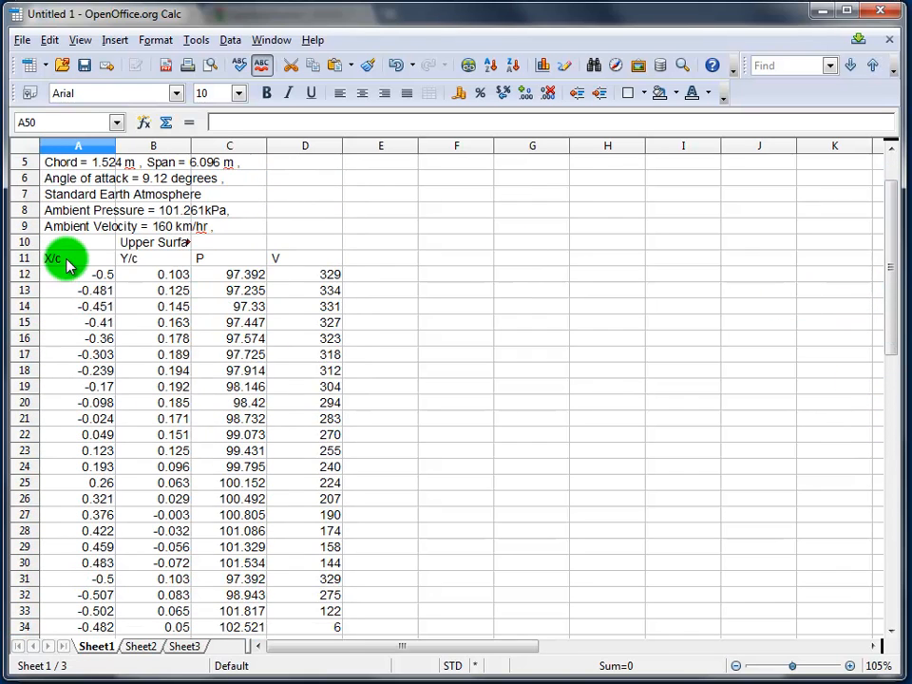
- Select the X/c and Y/c values in A12:B49 for both surfaces
click(152, 258)
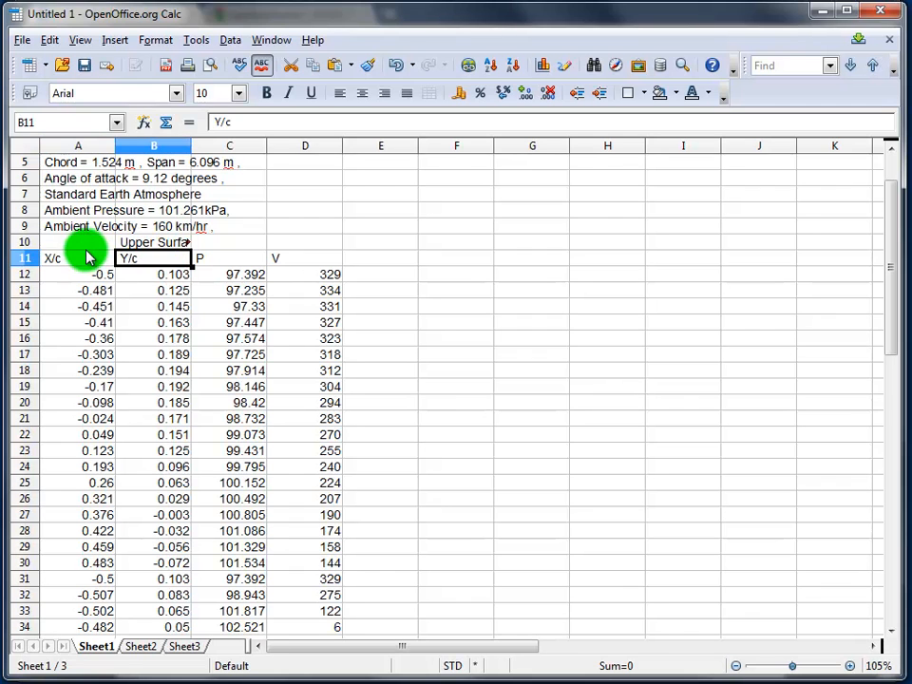
drag(88, 258, 86, 402)
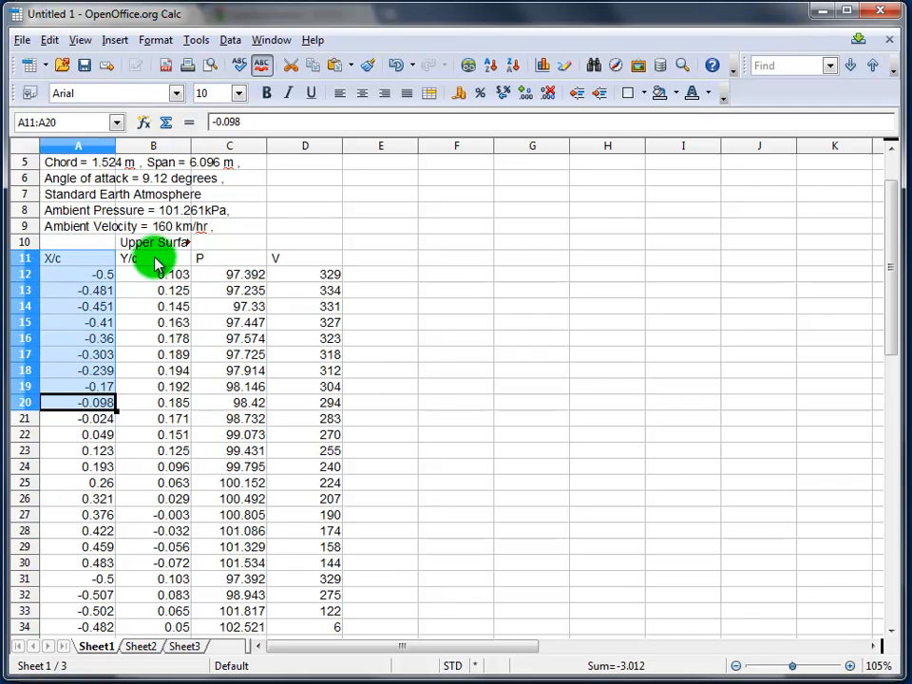
mouse_move(154, 259)
mouse_down()
mouse_move(142, 451)
mouse_move(152, 499)
mouse_up()
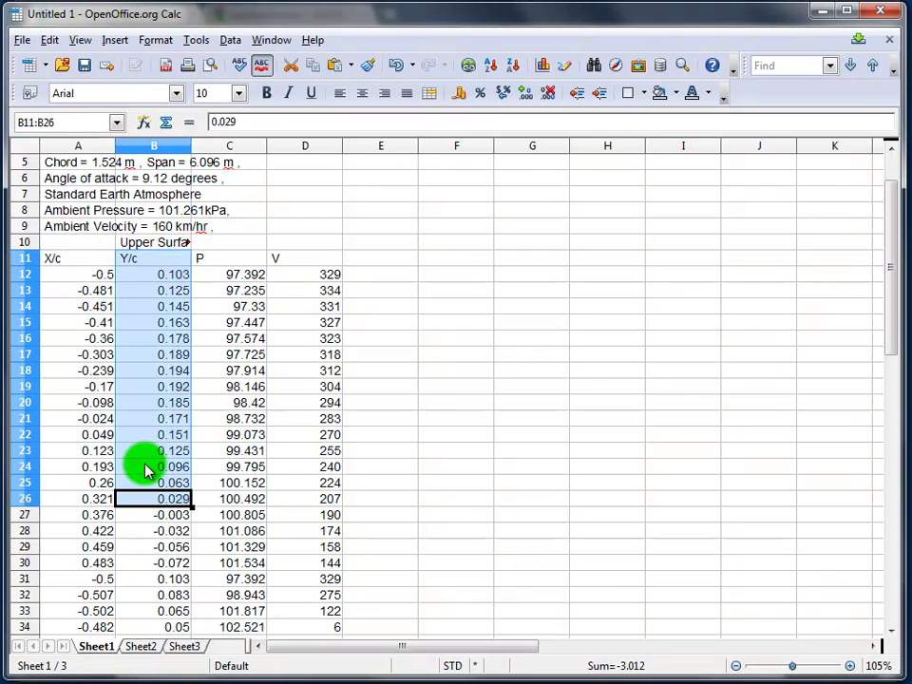
click(238, 260)
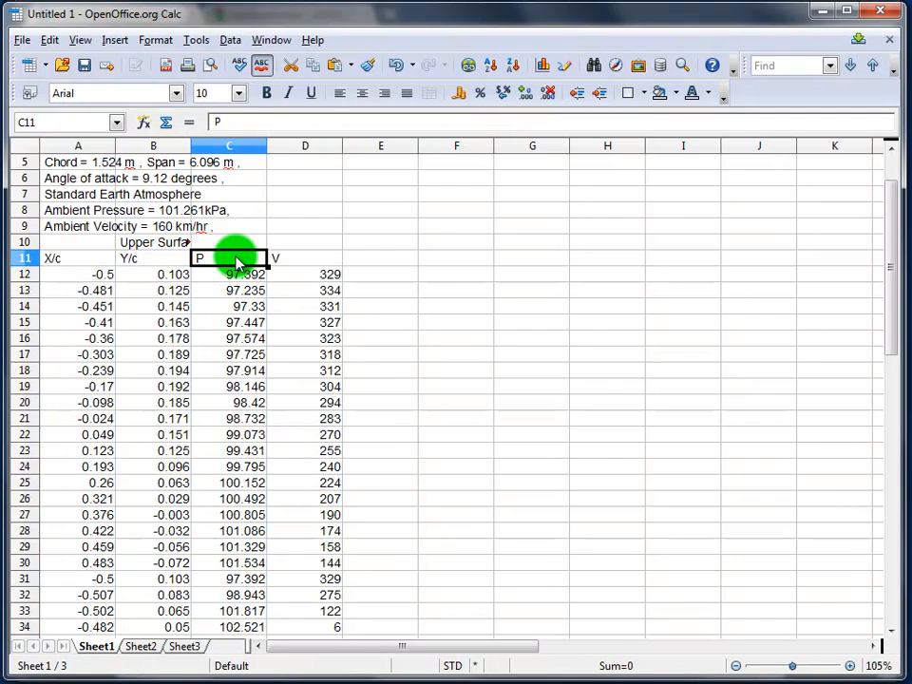
click(318, 262)
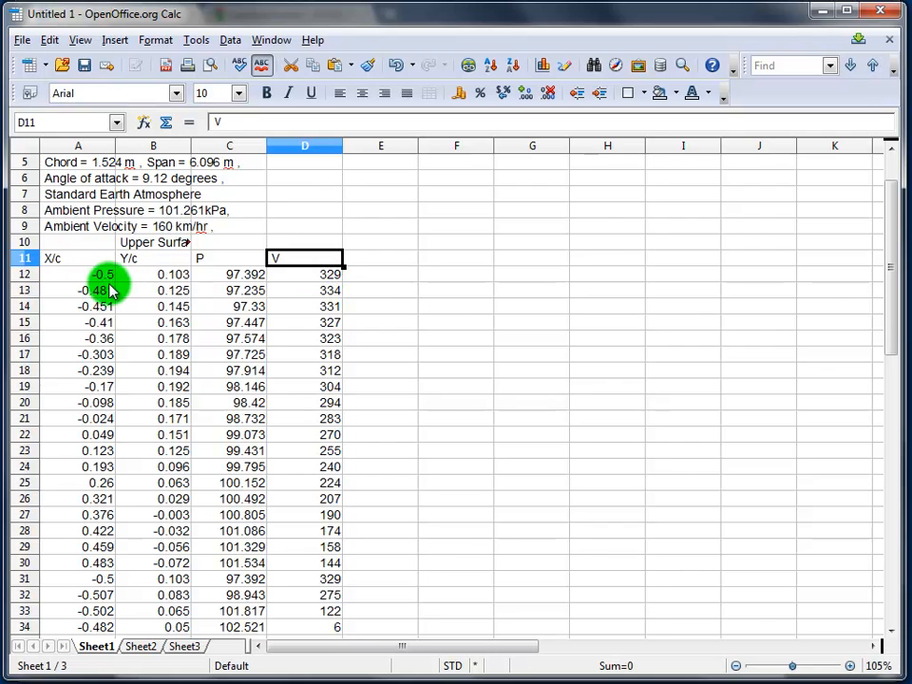
mouse_move(95, 275)
mouse_down()
mouse_move(139, 279)
mouse_move(150, 656)
mouse_move(167, 517)
mouse_up()
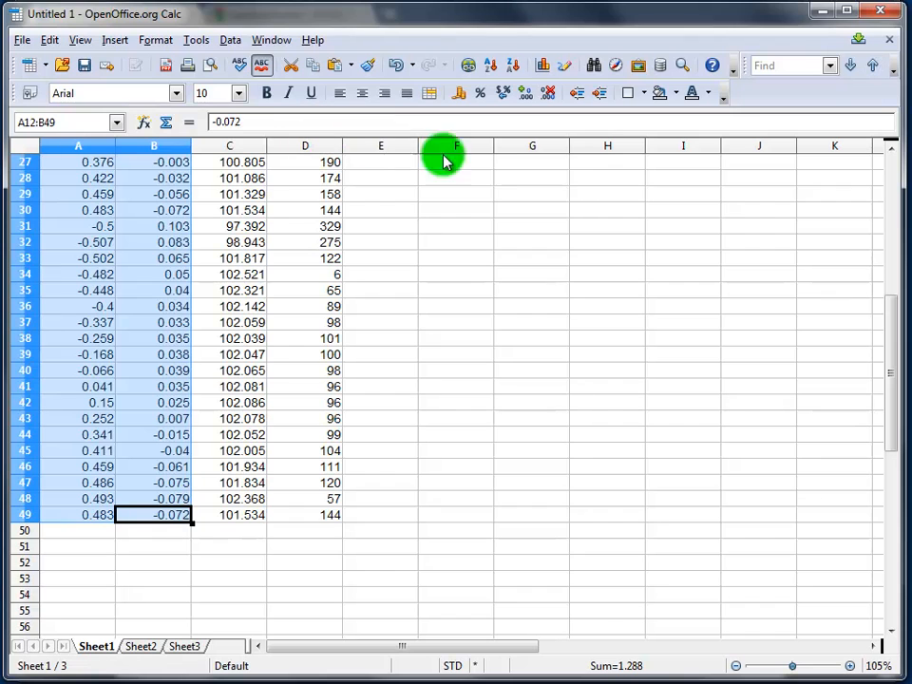
- Bring up the Insert menu ready to add a chart
click(115, 42)
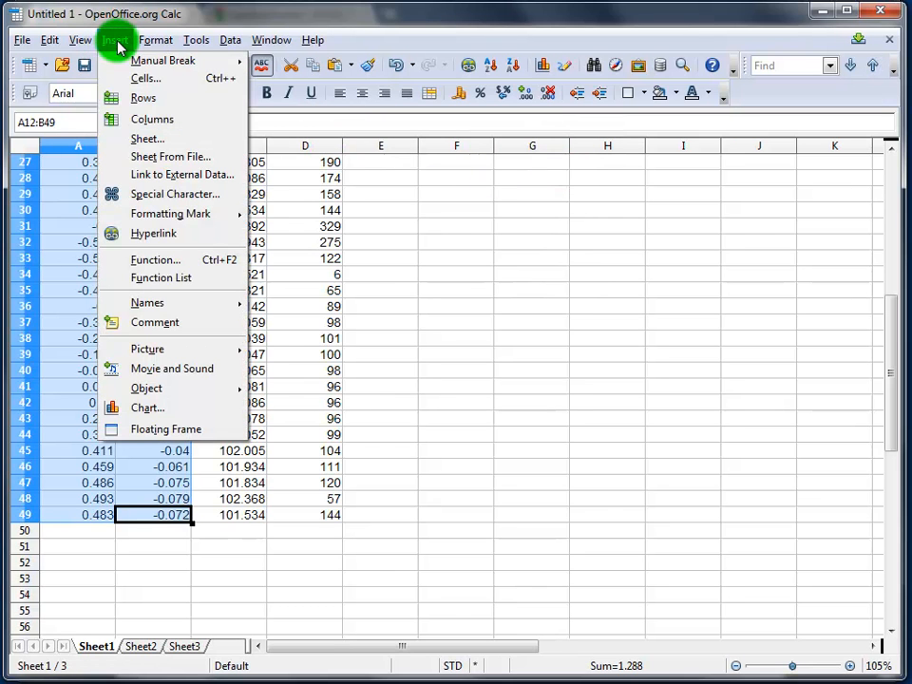
click(219, 39)
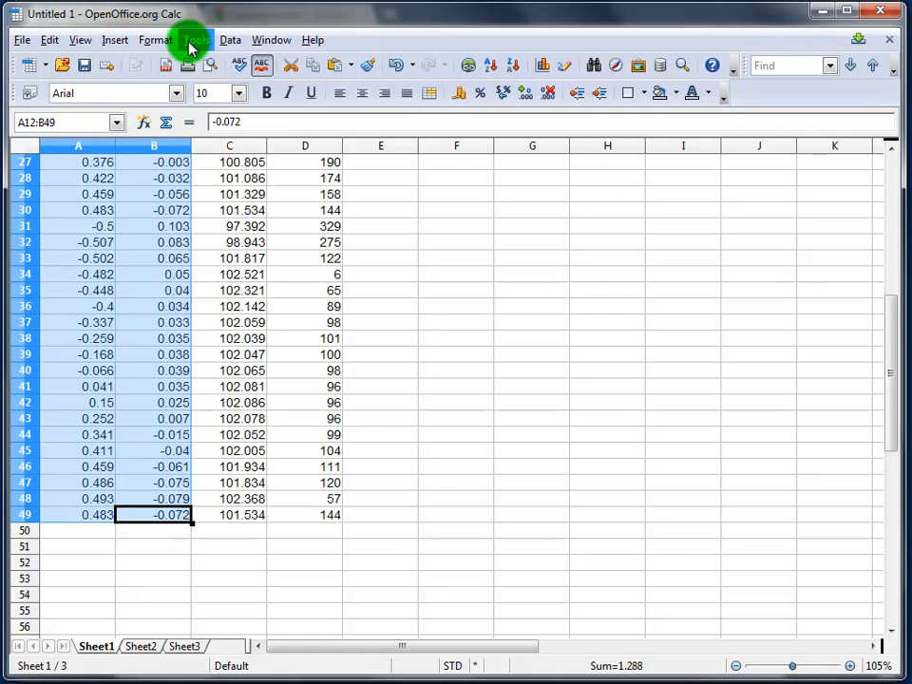
click(115, 42)
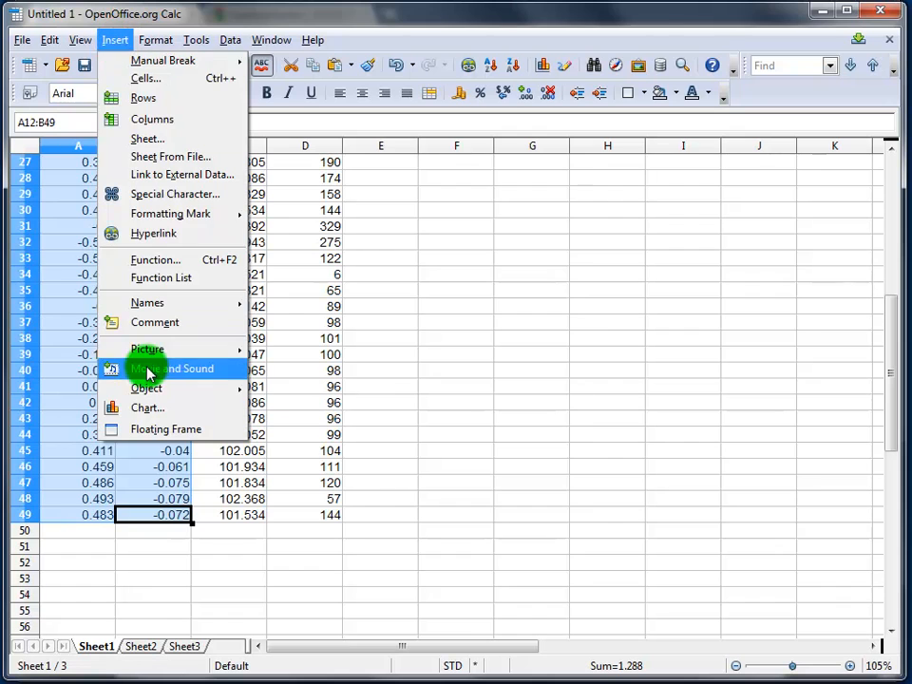
- Insert an X-Y (Scatter) chart with Points and Lines showing the airfoil outline
click(147, 408)
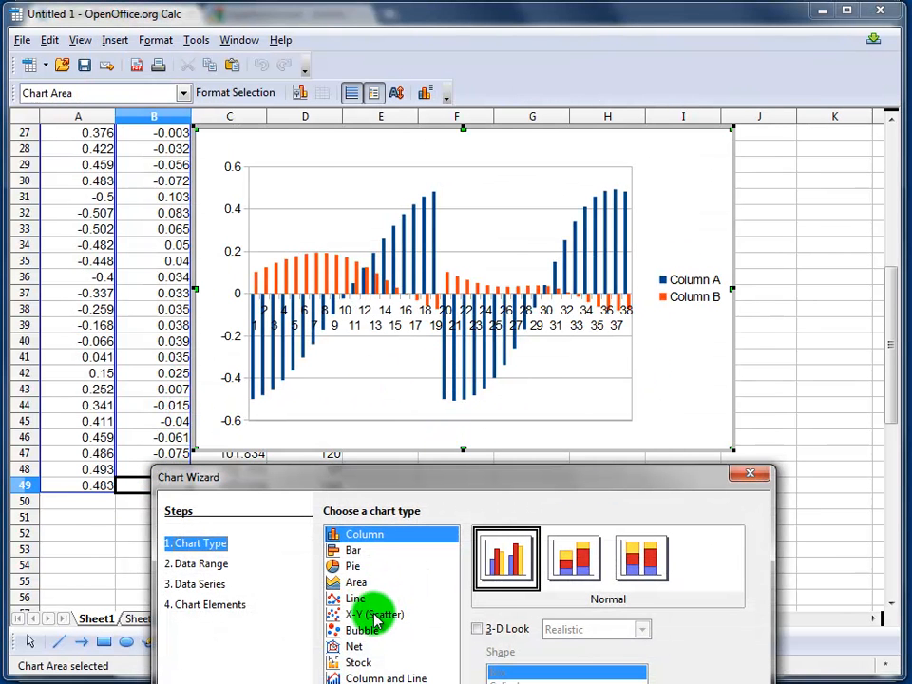
drag(411, 478, 449, 308)
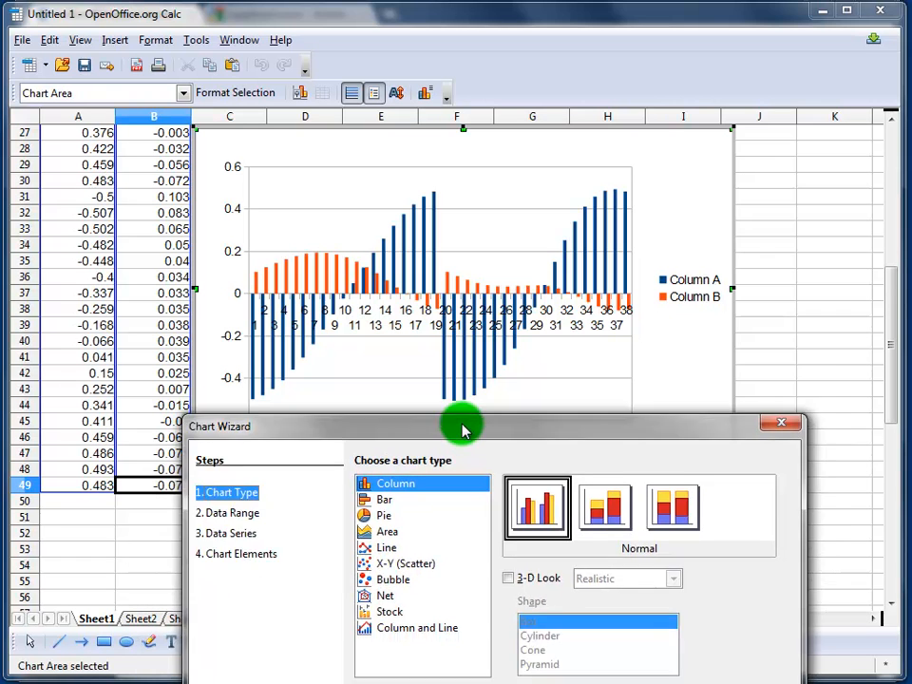
click(408, 445)
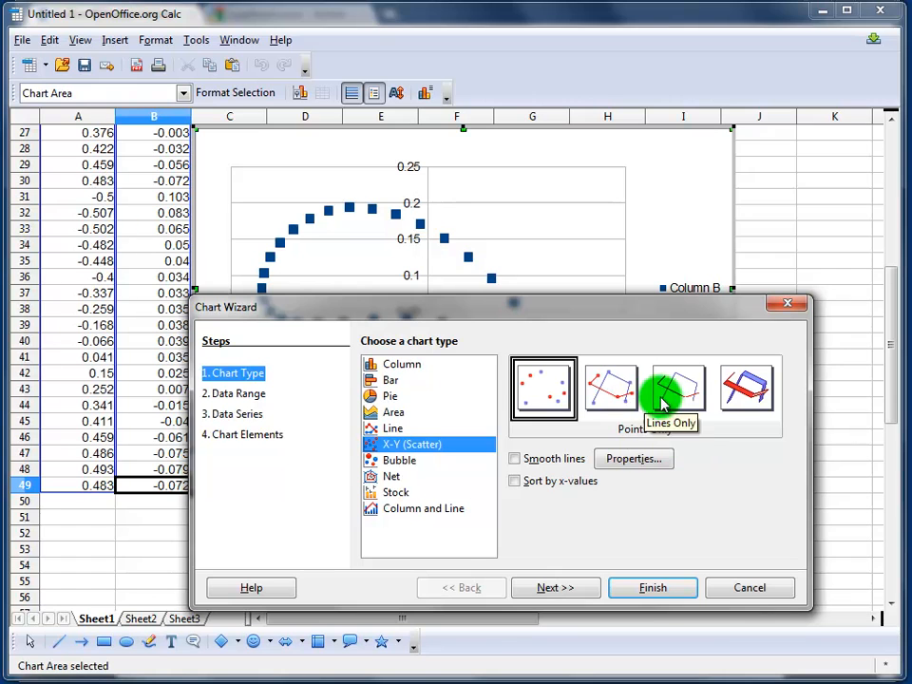
click(613, 394)
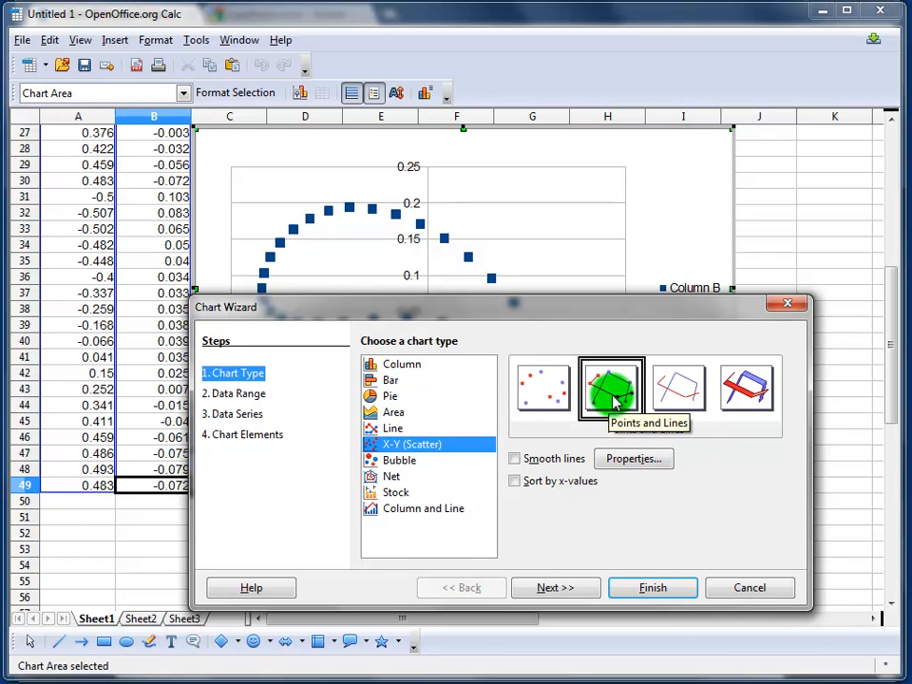
click(652, 588)
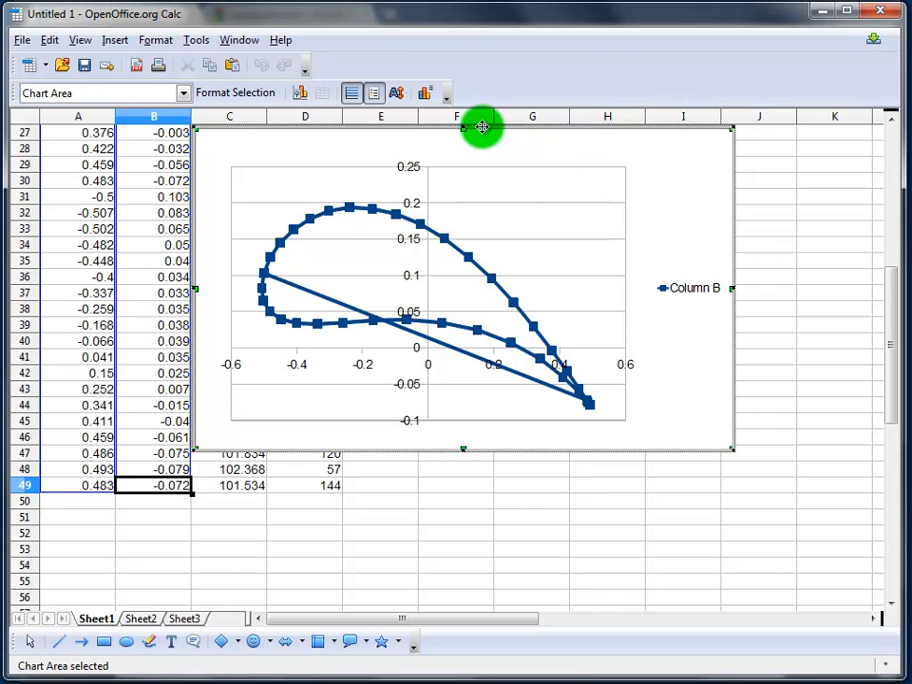
- Drag the airfoil chart lower and further right on the sheet
drag(489, 127, 534, 188)
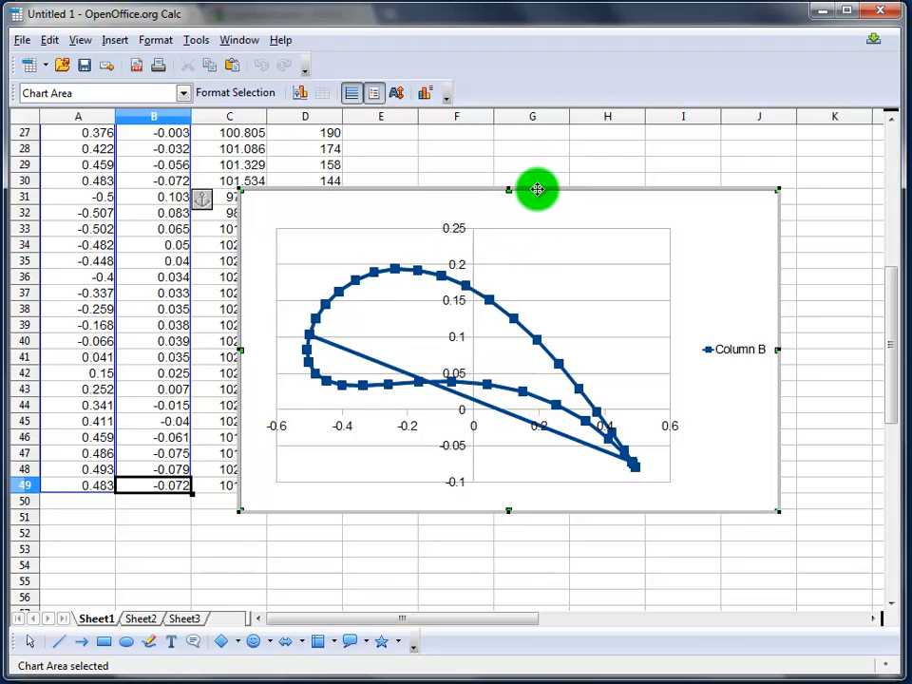
drag(896, 337, 896, 219)
click(658, 316)
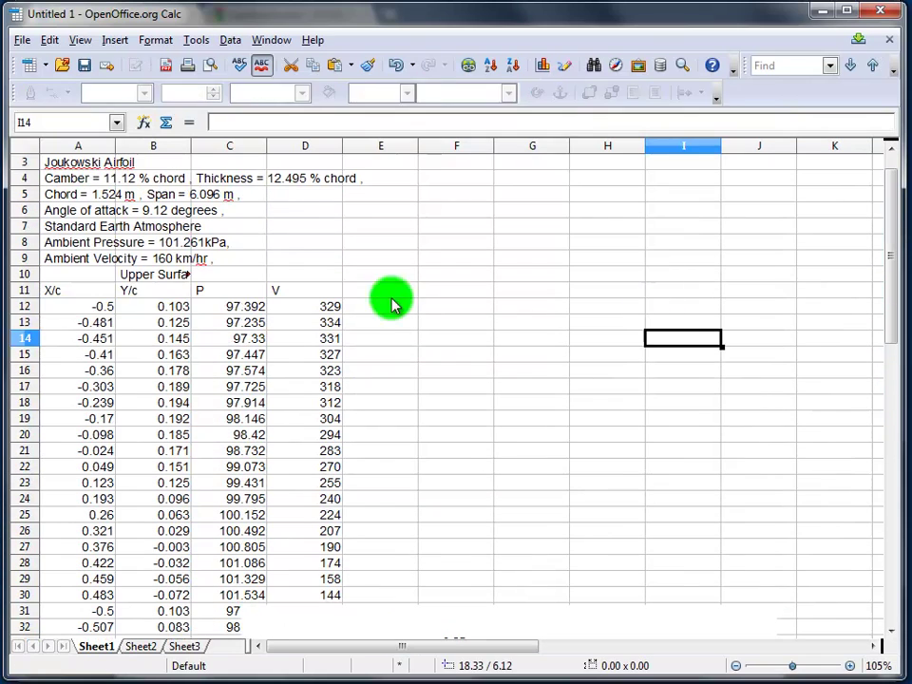
click(88, 309)
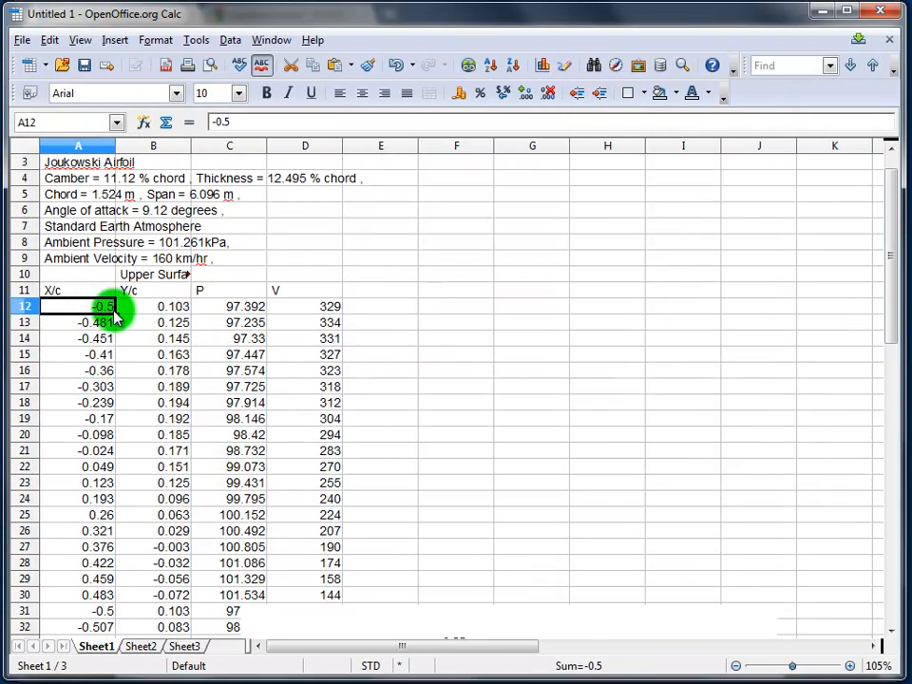
mouse_move(97, 309)
mouse_down()
mouse_move(133, 312)
mouse_move(119, 501)
mouse_move(161, 595)
mouse_up()
click(143, 339)
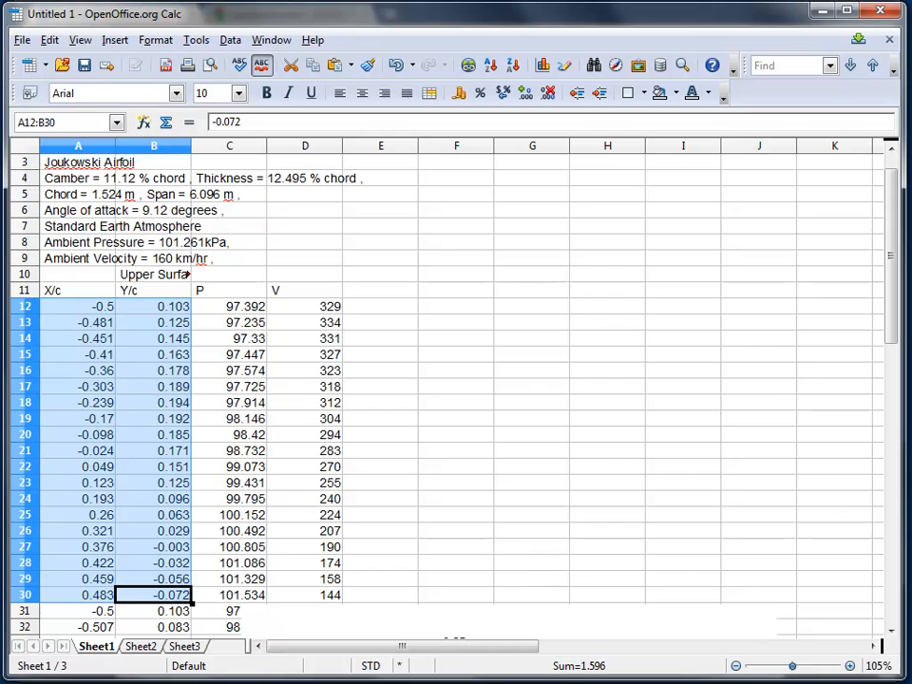
drag(893, 335, 891, 442)
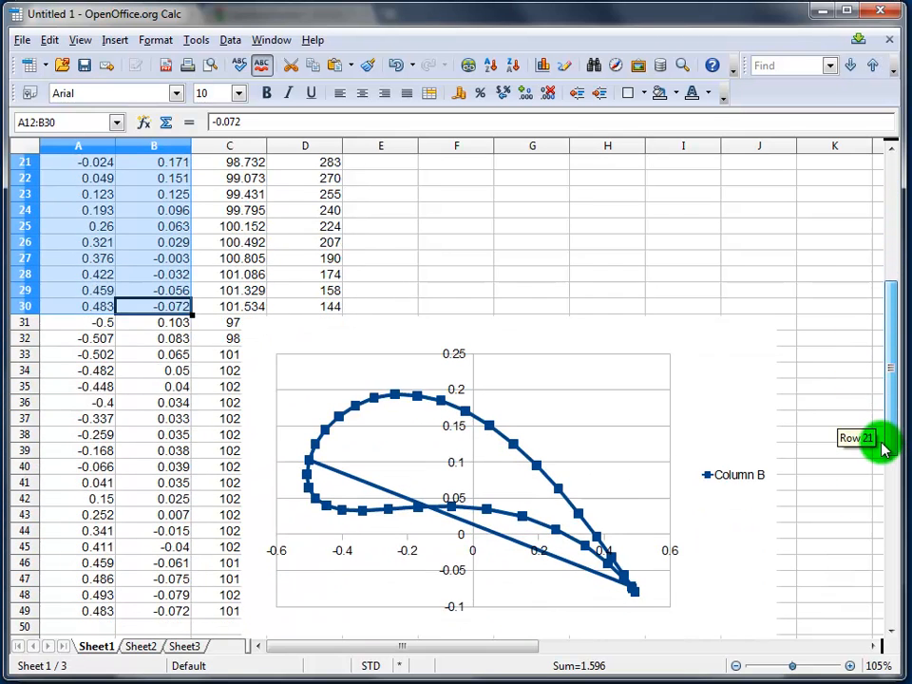
mouse_move(95, 306)
mouse_down()
mouse_move(169, 339)
mouse_move(157, 595)
mouse_up()
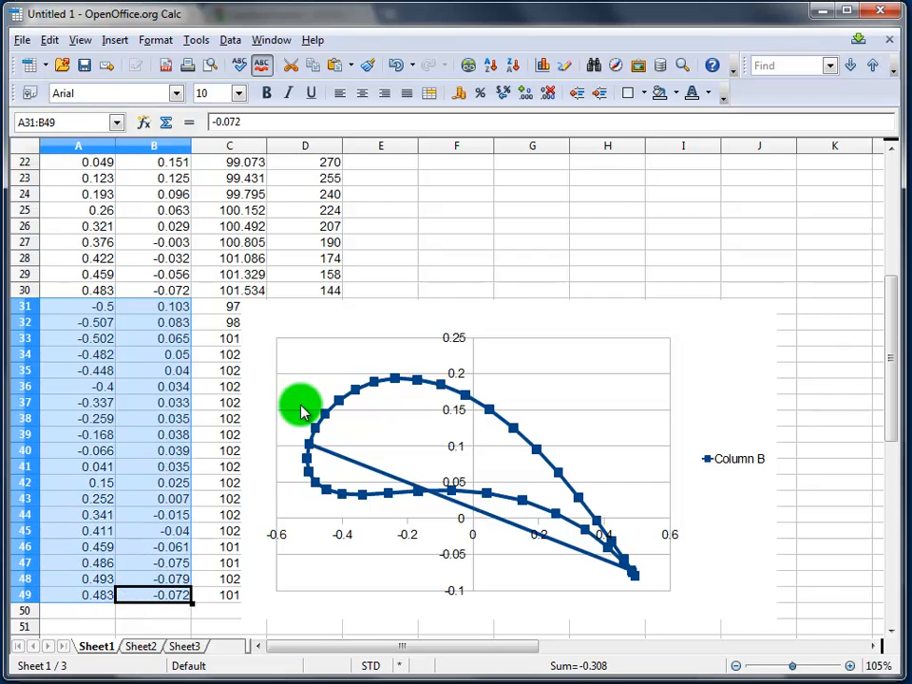
- Insert an empty column before X/c and enter point numbers 1, 2, 3 in A12:A14
click(462, 262)
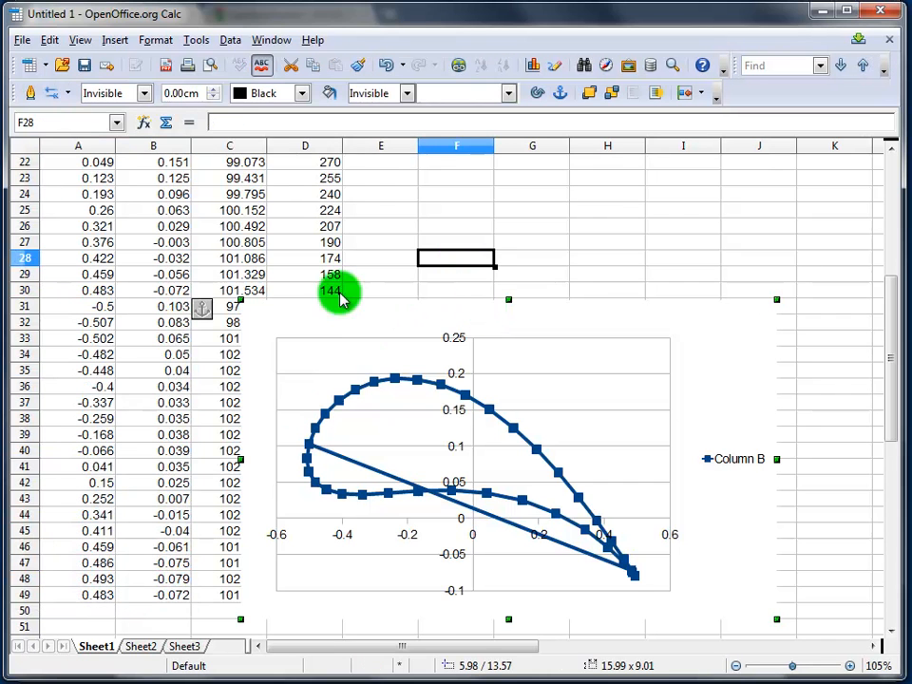
scroll(166, 257, up, 2)
scroll(166, 257, up, 5)
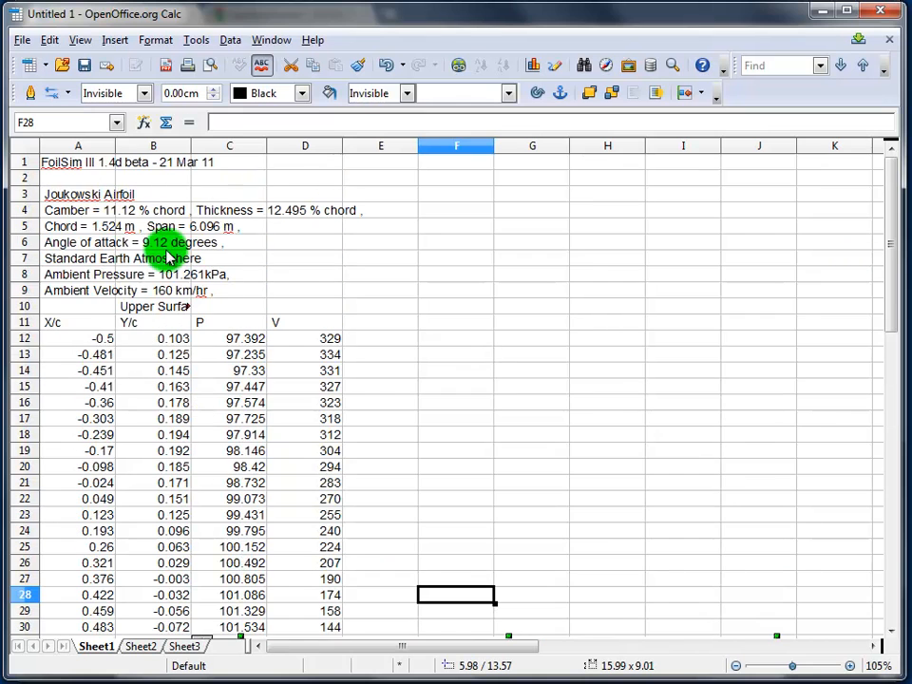
click(78, 146)
click(115, 39)
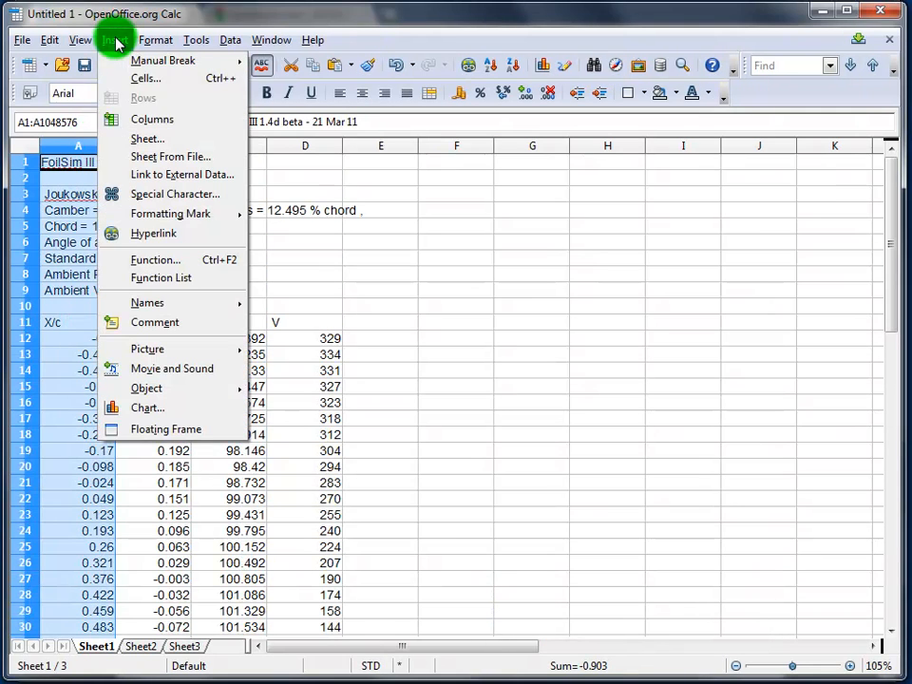
click(152, 122)
click(105, 341)
text(3)
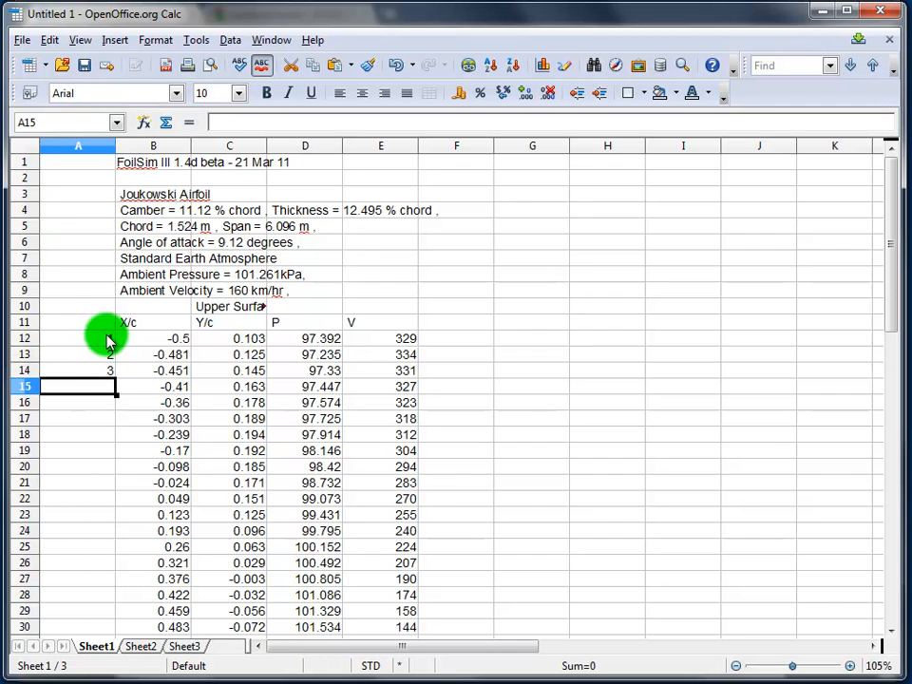
mouse_move(109, 341)
mouse_down()
mouse_move(105, 372)
mouse_move(127, 550)
mouse_up()
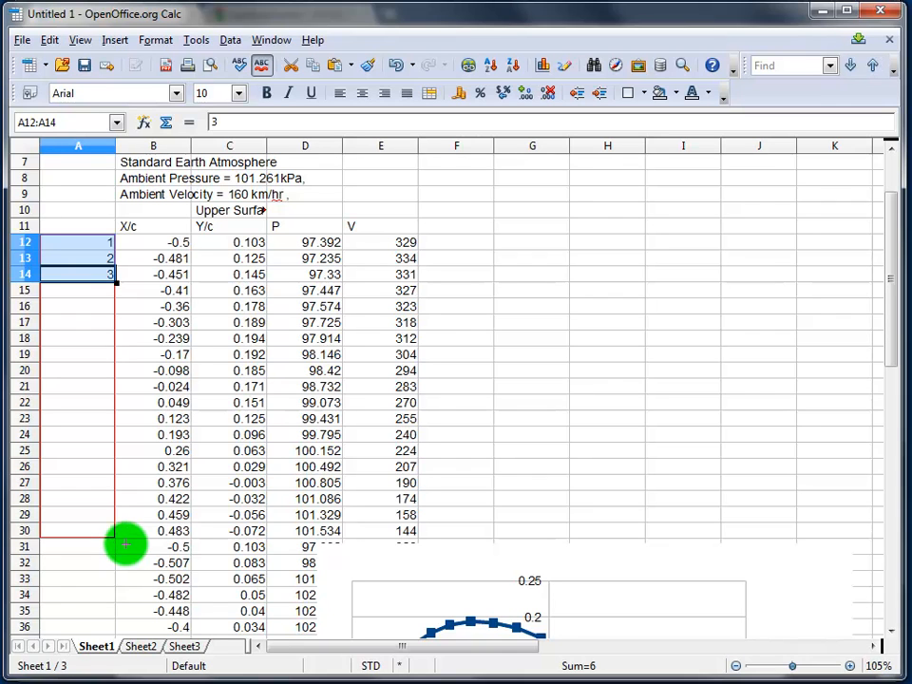
- Fill upper surface numbers 1–19 in A12:A30 and lower surface 1–19 in A31:A49
drag(126, 544, 126, 537)
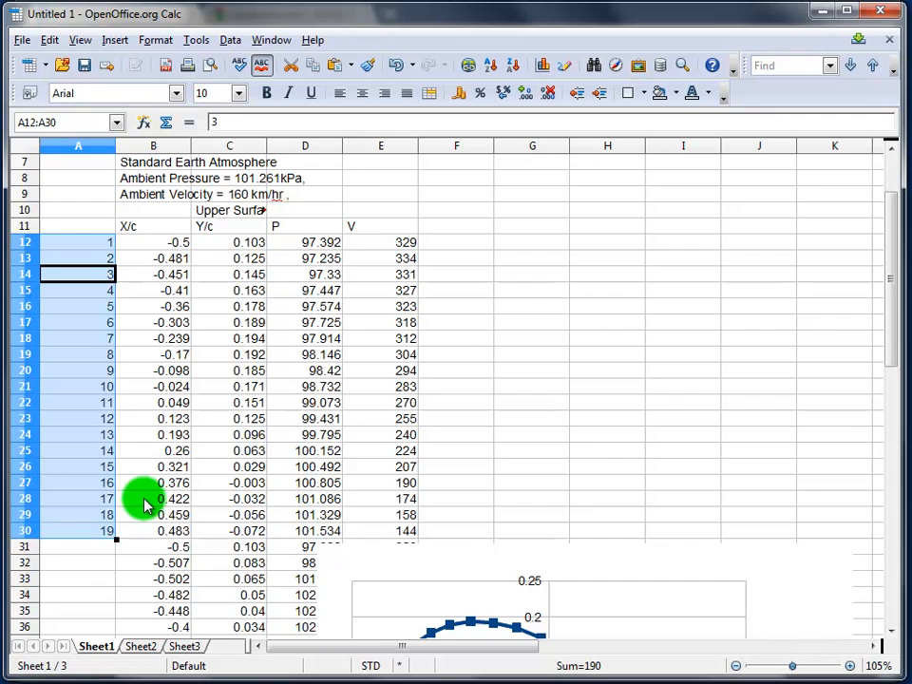
click(148, 499)
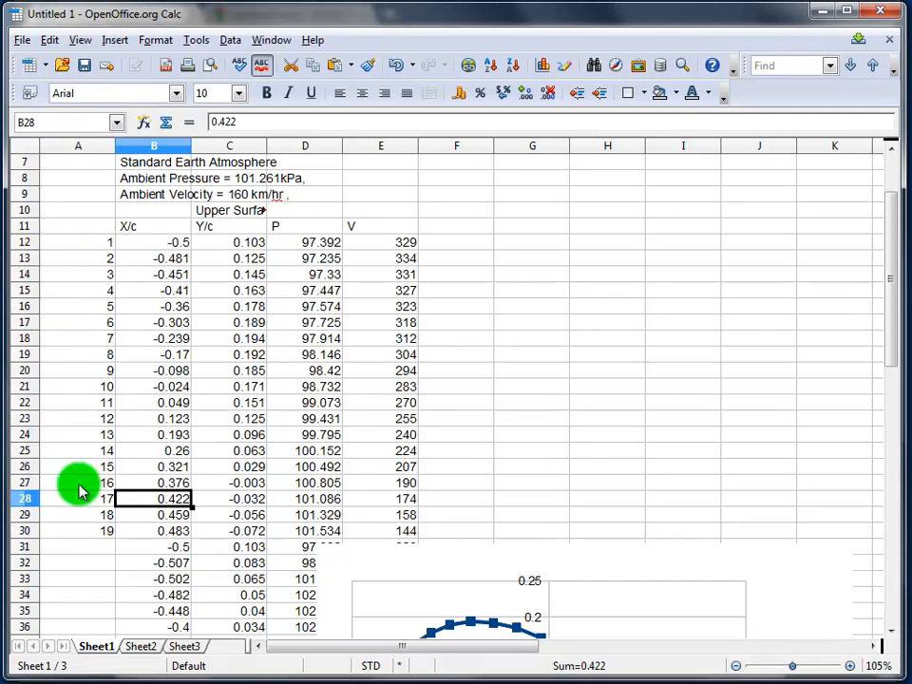
click(95, 548)
scroll(126, 583, down, 1)
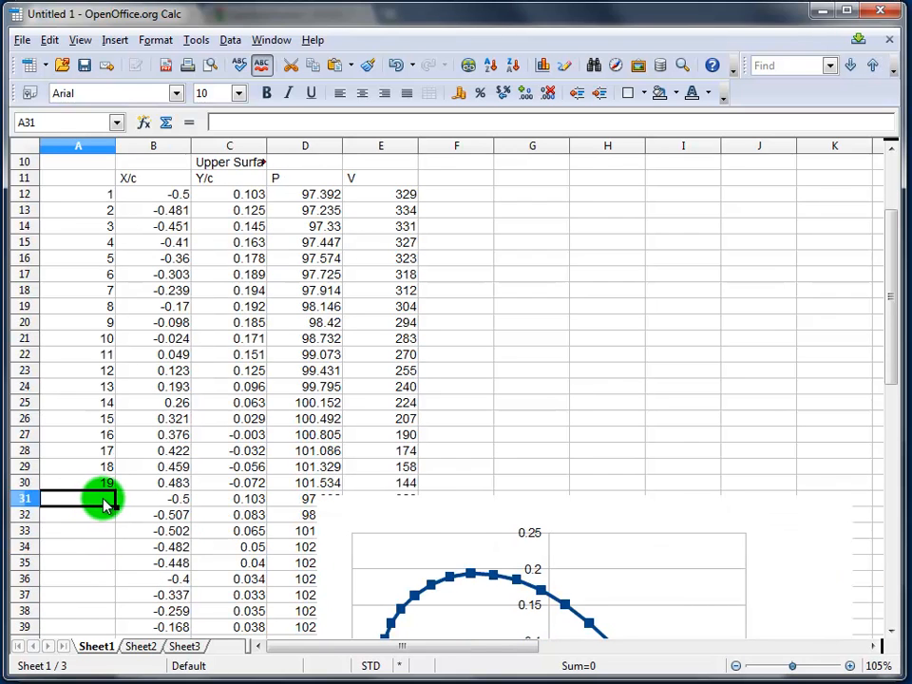
text(1)
key(Return)
text(2)
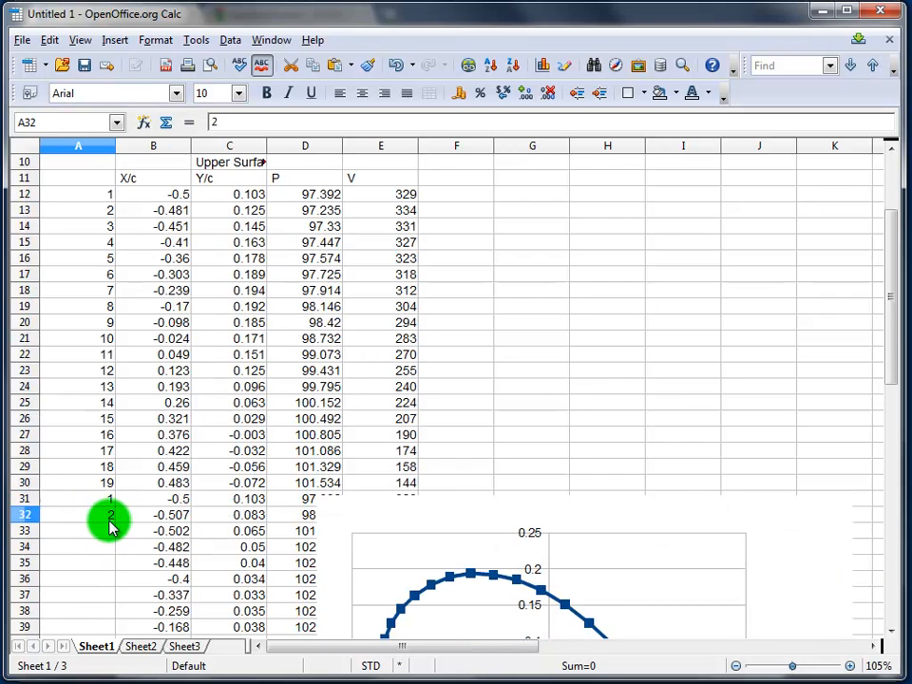
key(Return)
drag(107, 499, 126, 537)
click(157, 516)
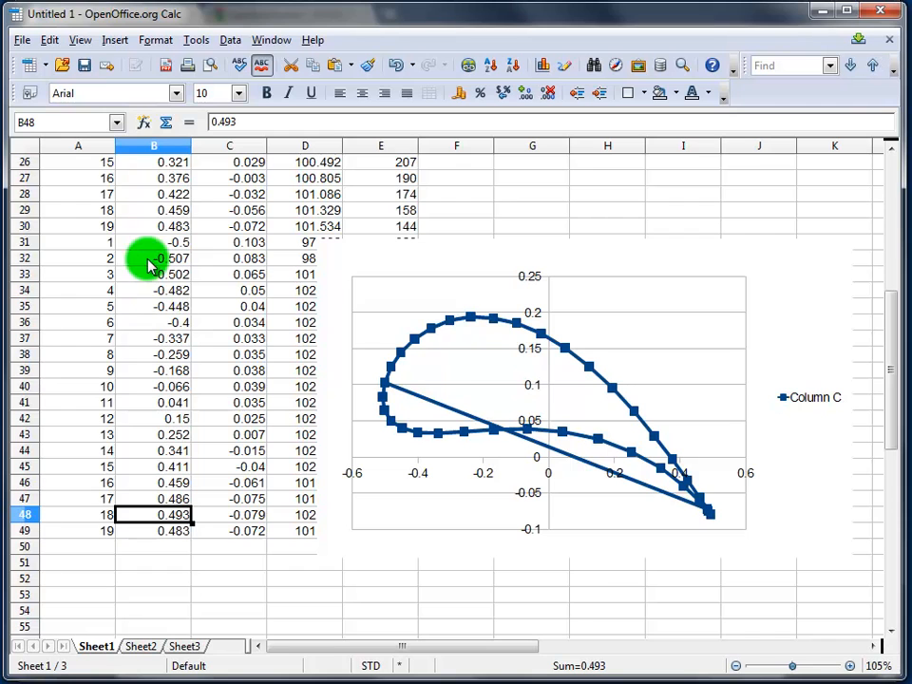
scroll(114, 266, up, 1)
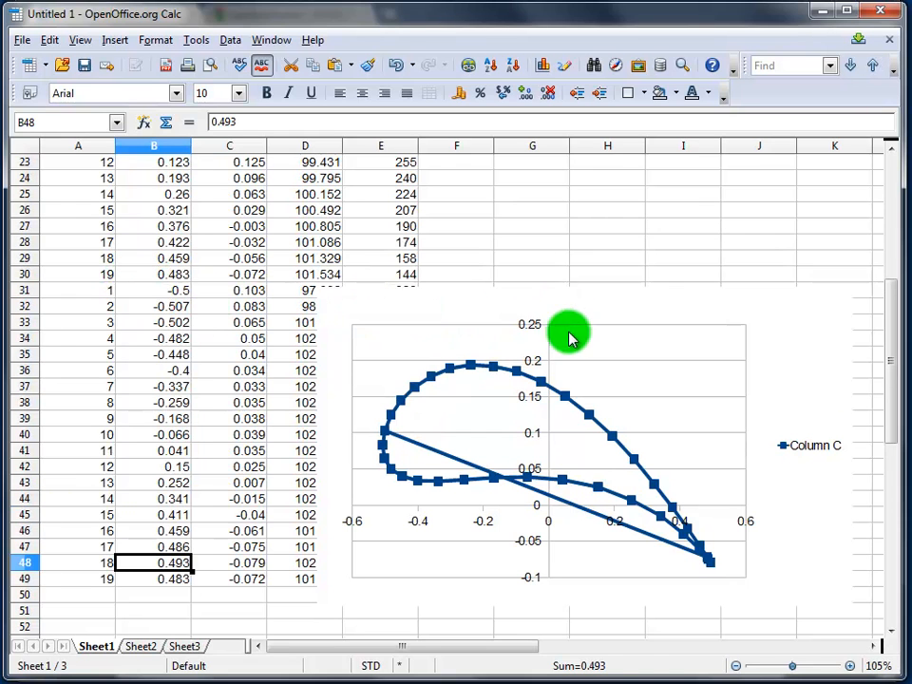
- Move the chart right of the data and select lower-surface rows A31:E48
click(576, 295)
drag(583, 289, 708, 251)
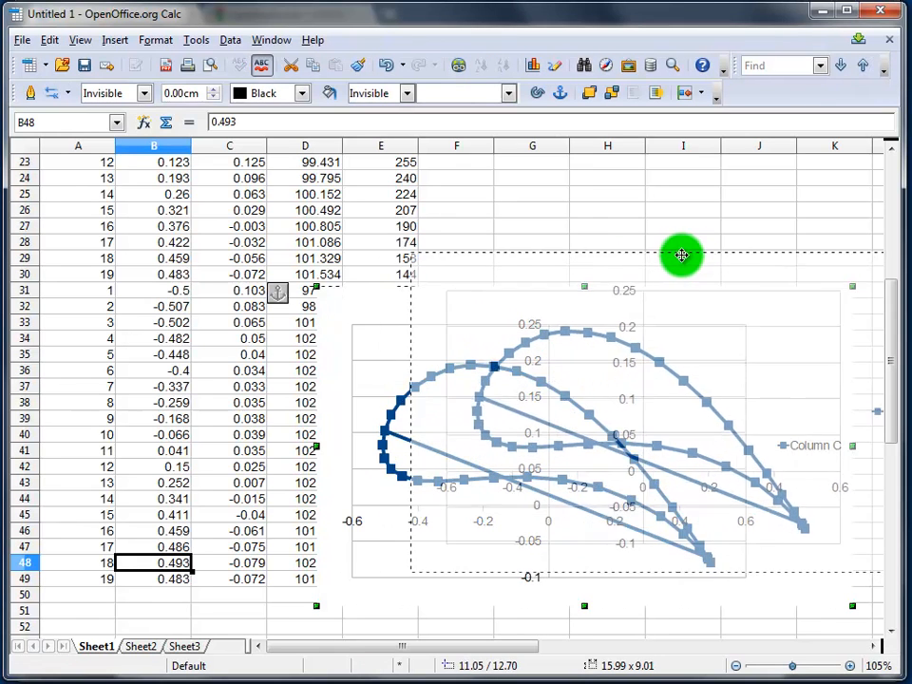
mouse_move(103, 290)
mouse_down()
mouse_move(366, 450)
mouse_move(382, 581)
mouse_up()
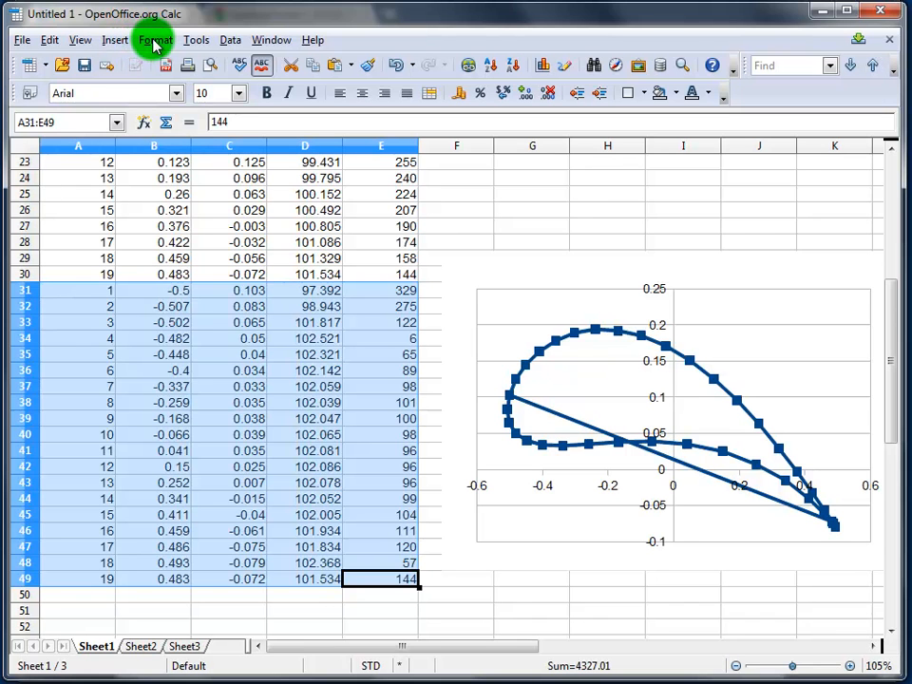
- Sort the lower-surface rows A31:E49 by Column A in descending order
click(230, 38)
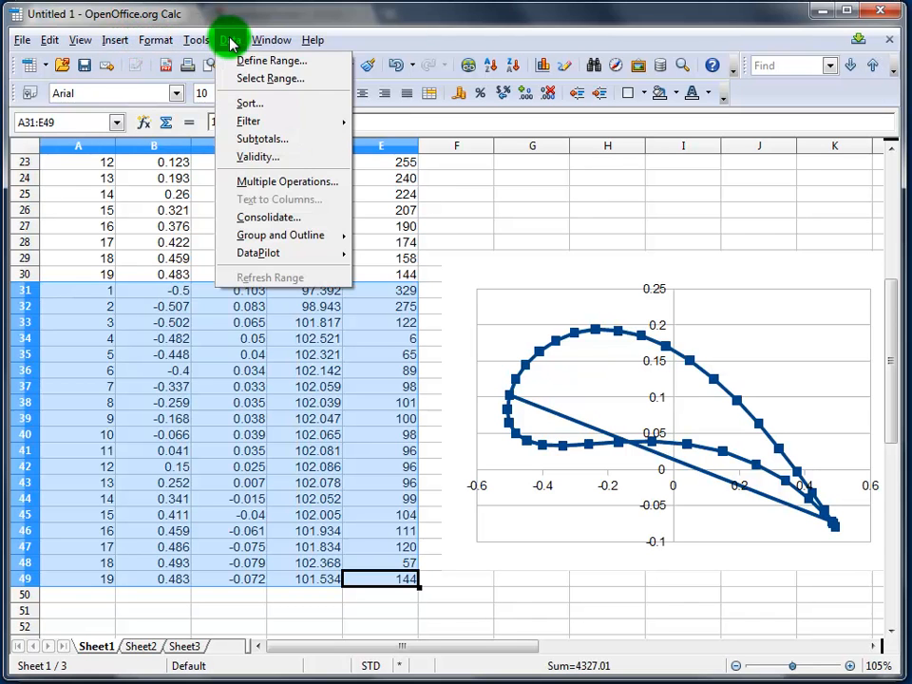
click(250, 104)
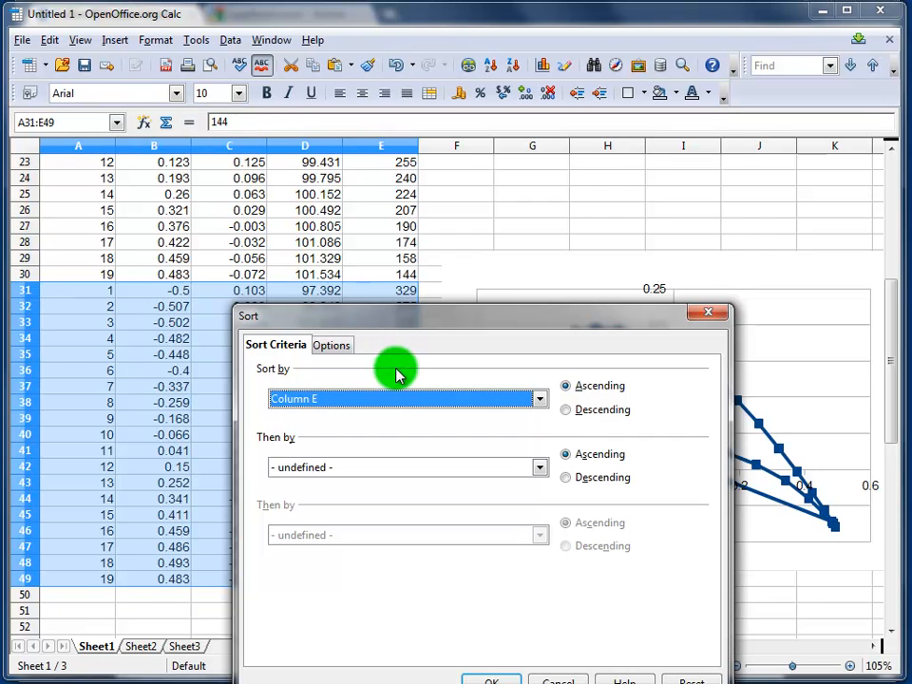
click(542, 400)
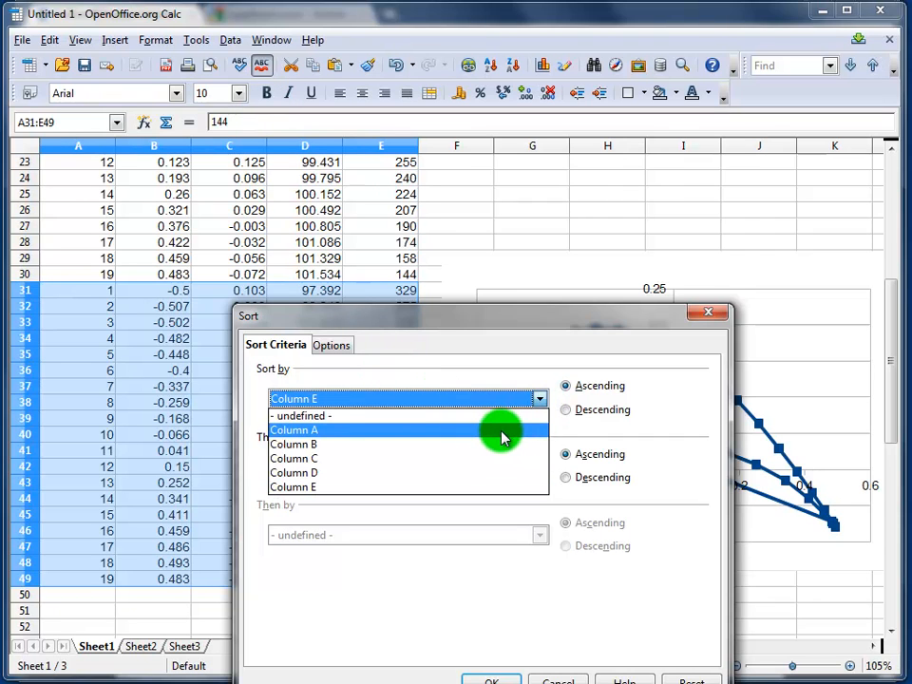
click(503, 430)
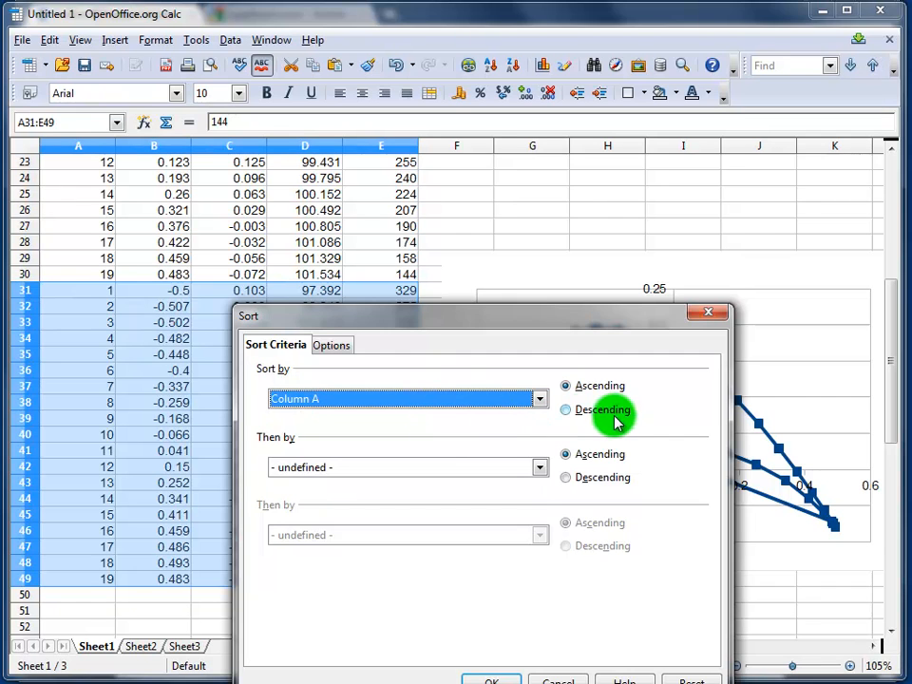
click(567, 411)
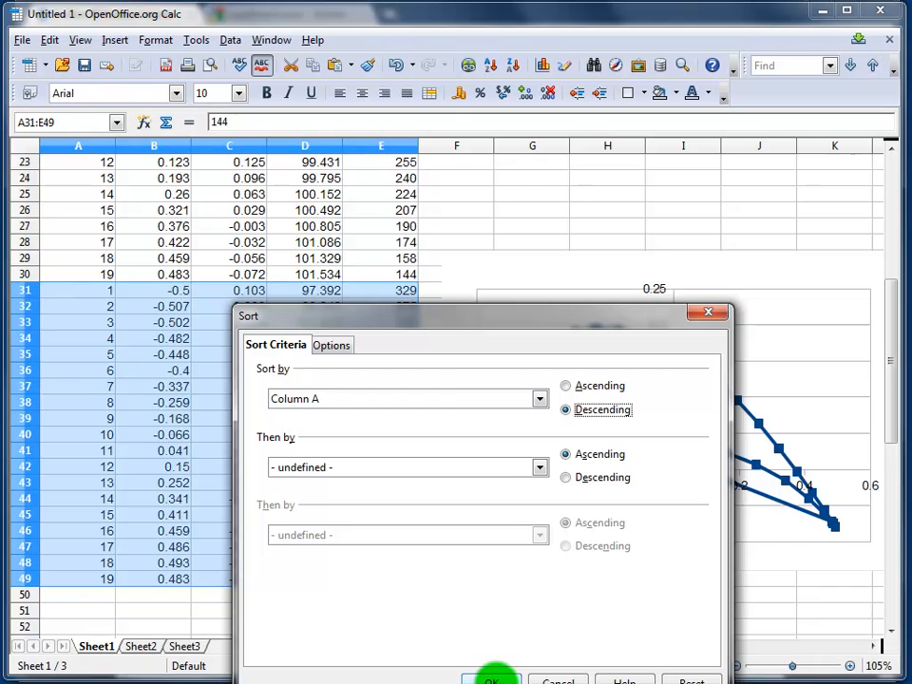
click(494, 677)
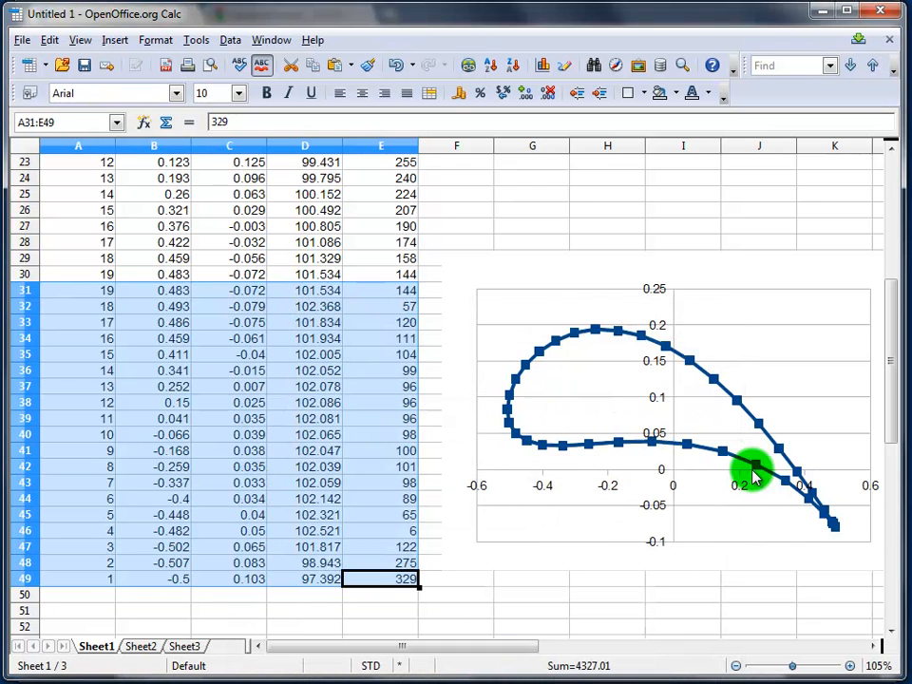
- Drag the airfoil chart left over the table and switch to the FoilSim browser window
click(455, 242)
click(623, 280)
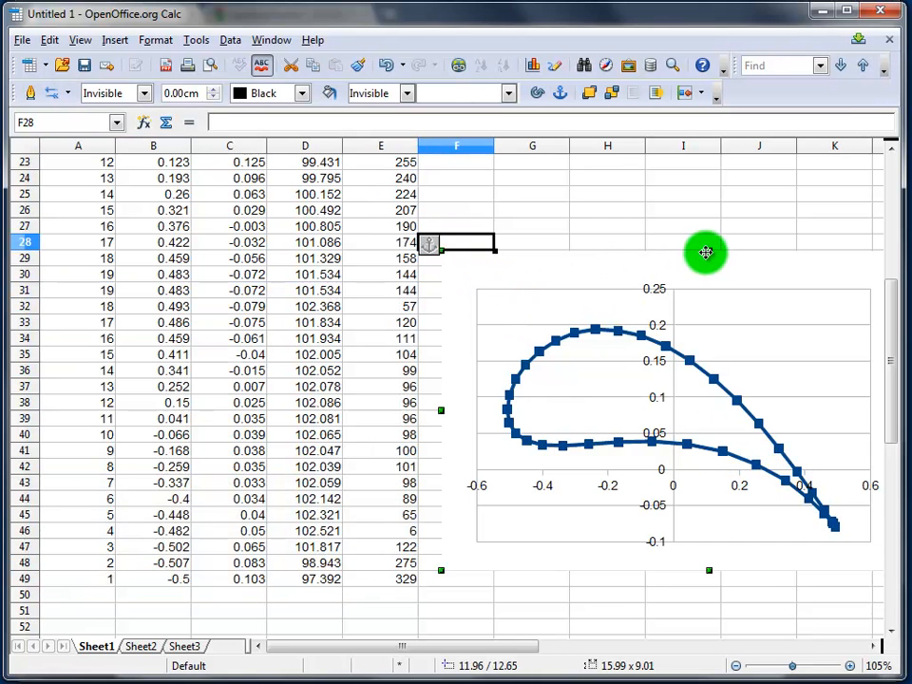
drag(669, 252, 519, 244)
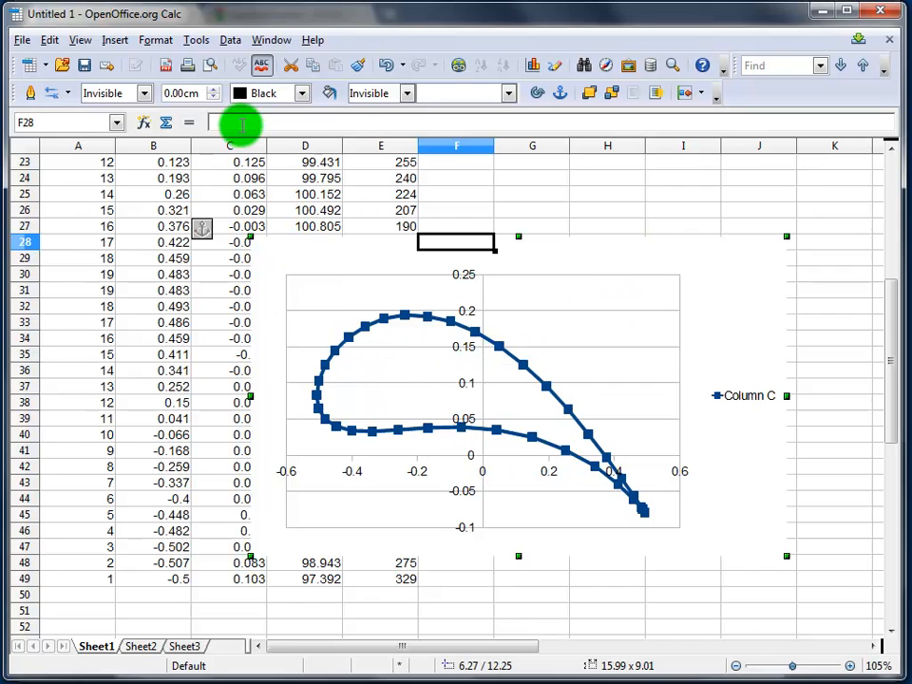
key(alt+Tab)
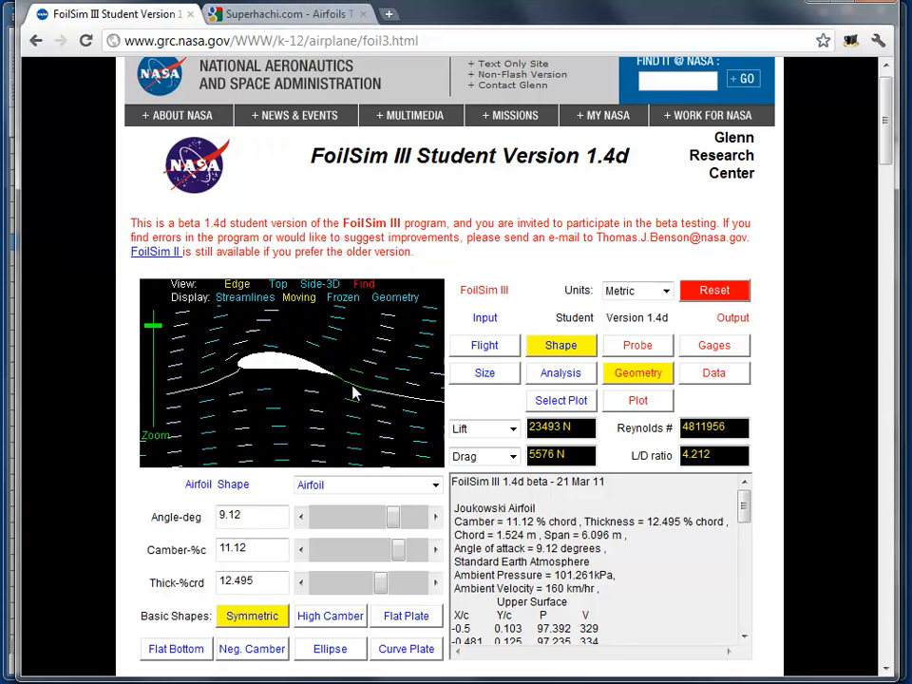
- View the Superhachi airfoil anatomy tab, return to FoilSim, then back to the spreadsheet
click(285, 14)
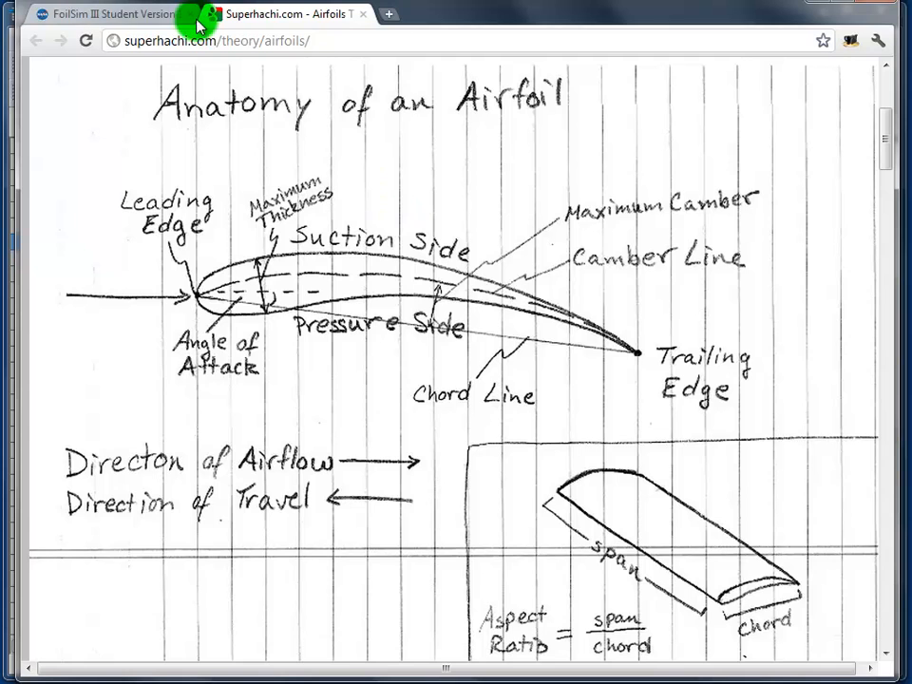
click(142, 14)
key(alt+Tab)
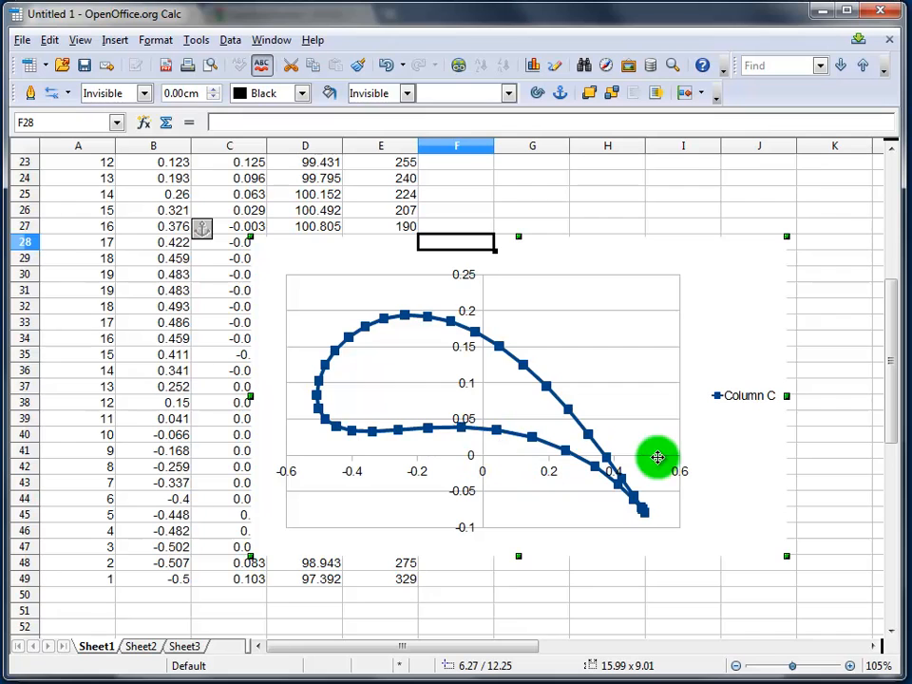
- Enter chart edit mode and bring up Format Axis for the vertical axis
right_click(487, 385)
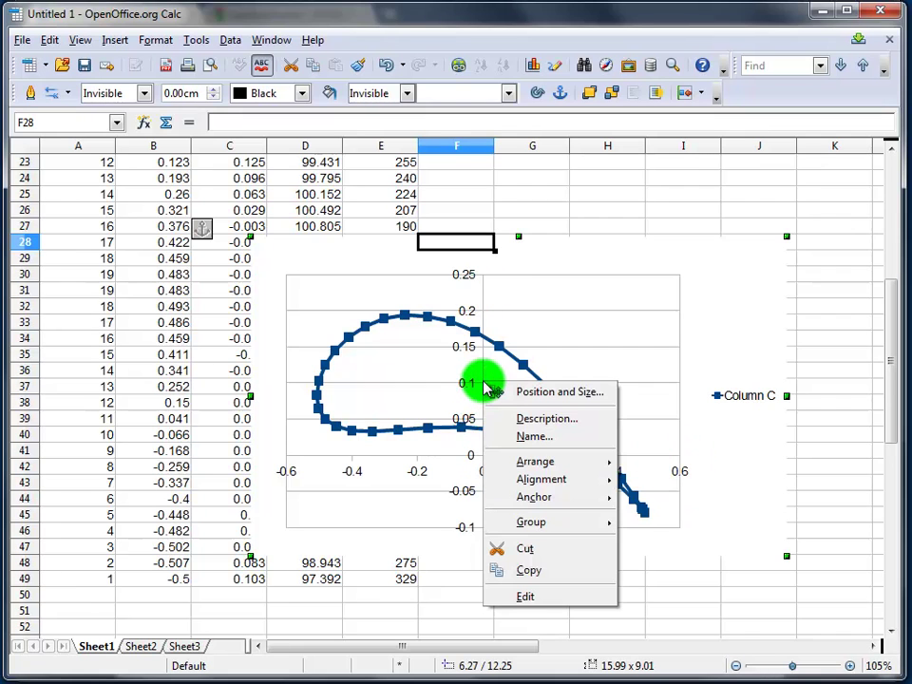
click(486, 306)
drag(484, 298, 483, 307)
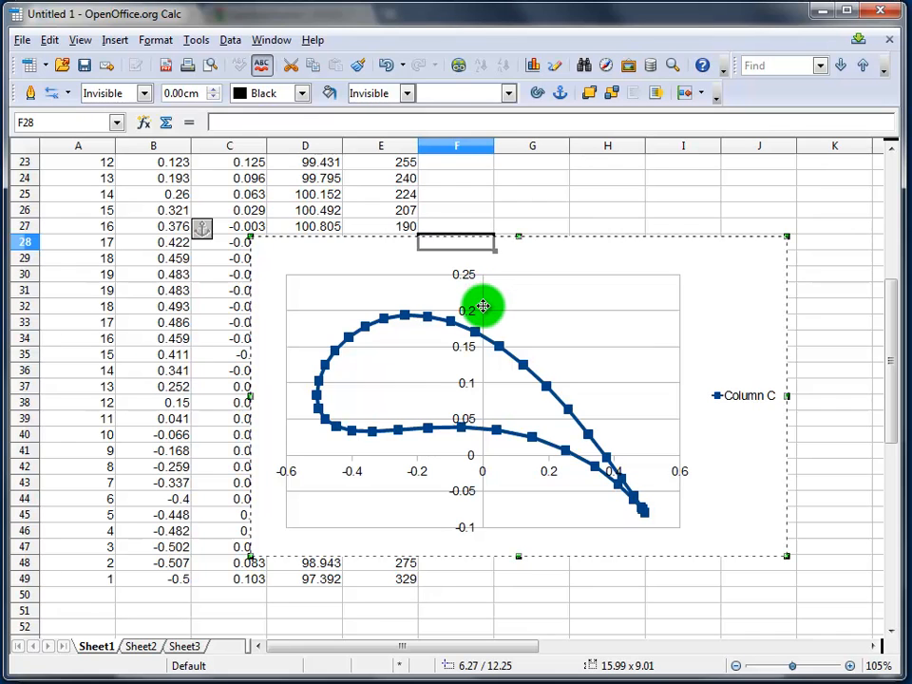
right_click(485, 310)
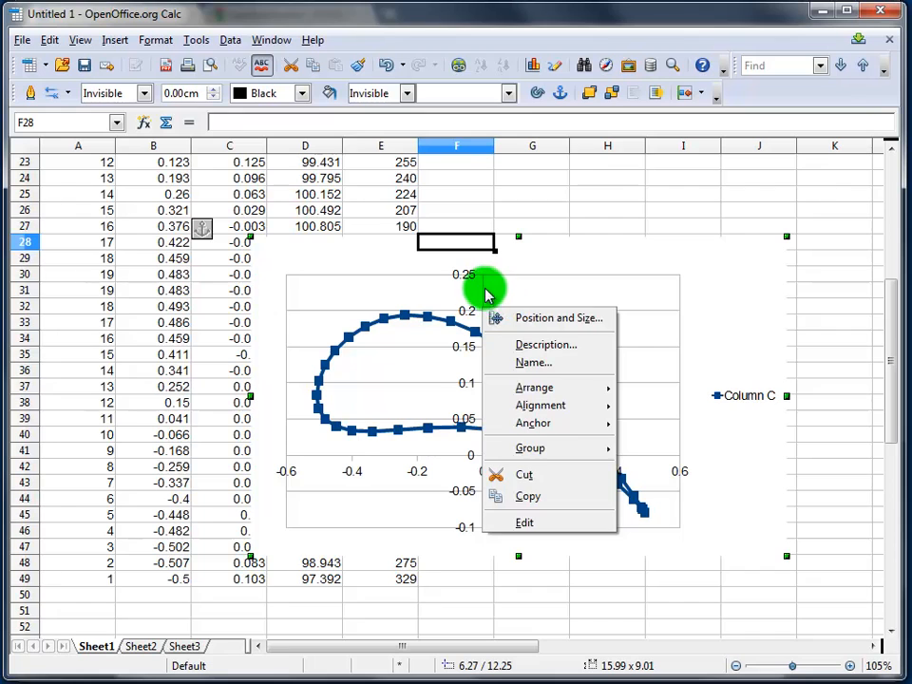
click(485, 289)
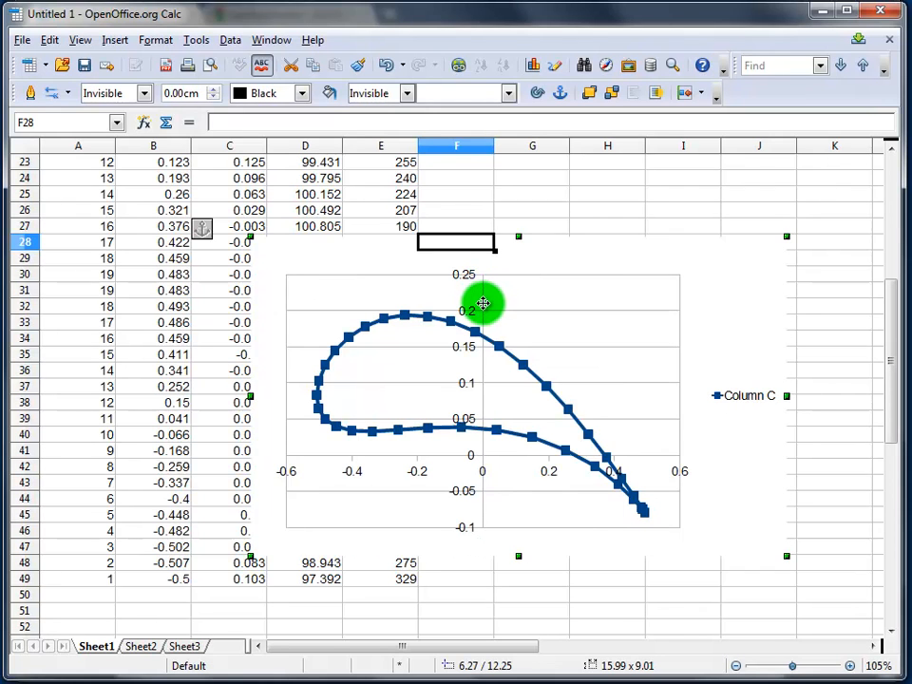
double_click(483, 521)
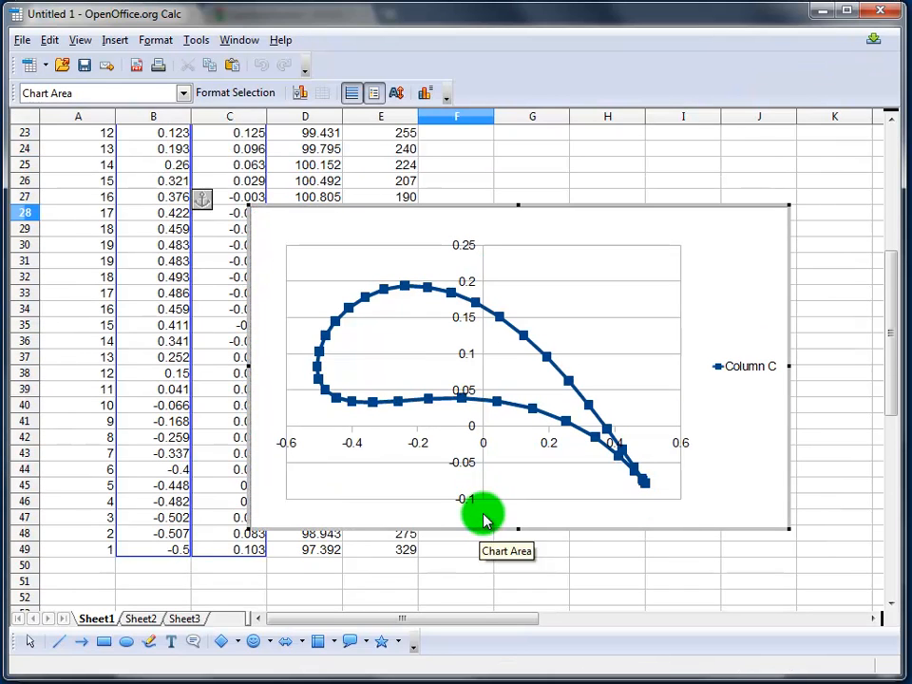
click(484, 499)
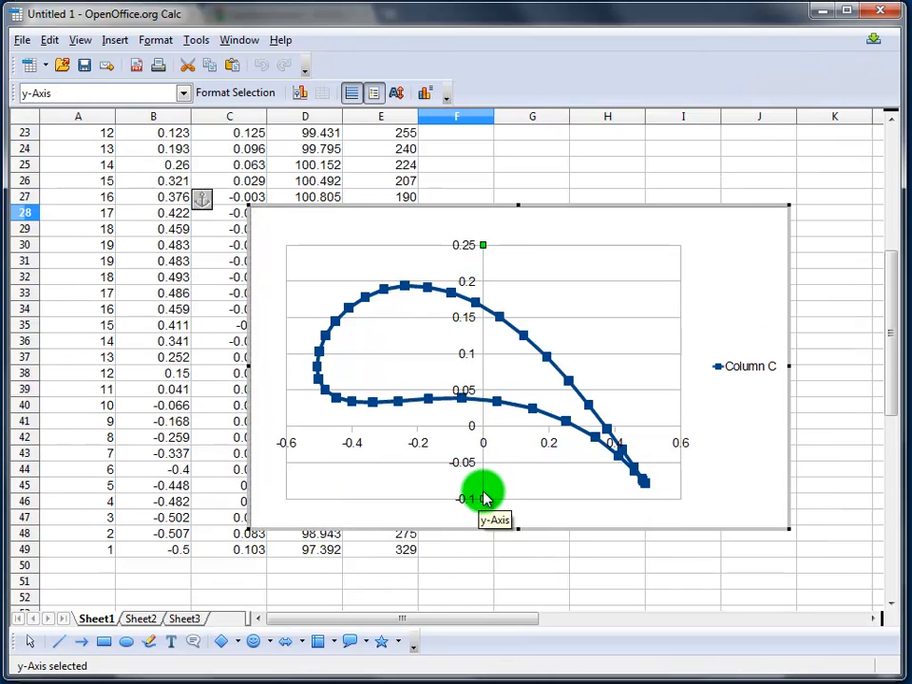
right_click(484, 496)
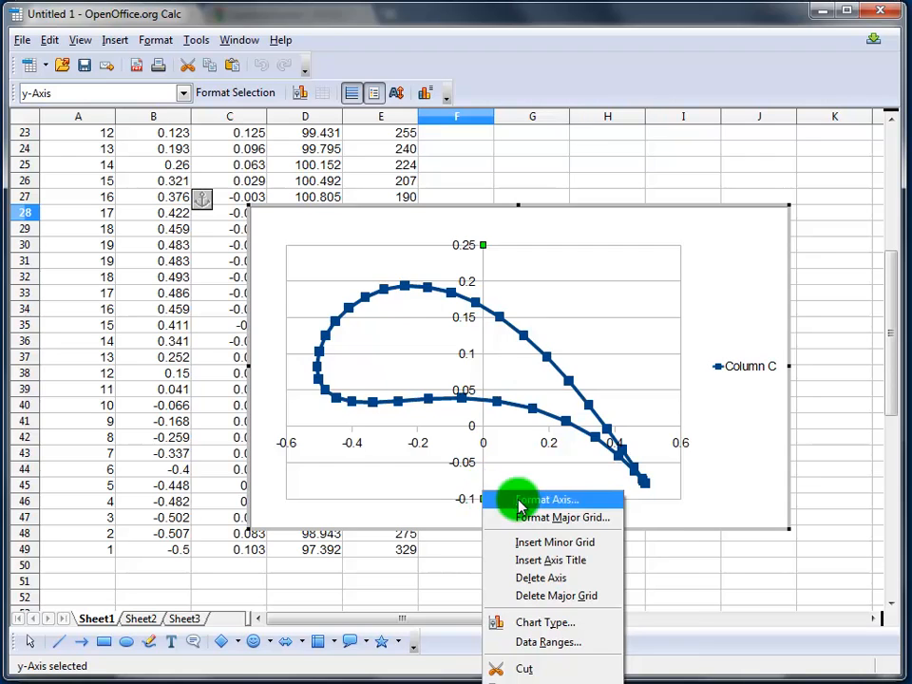
click(521, 501)
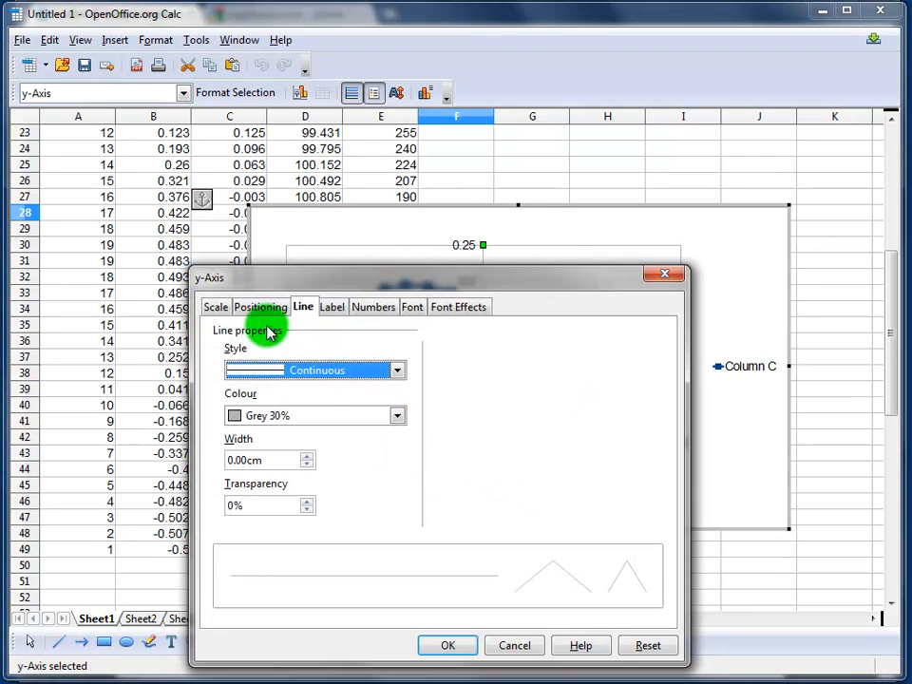
- Set the y-axis scale manually to minimum -0.3 and maximum 0.3
click(217, 307)
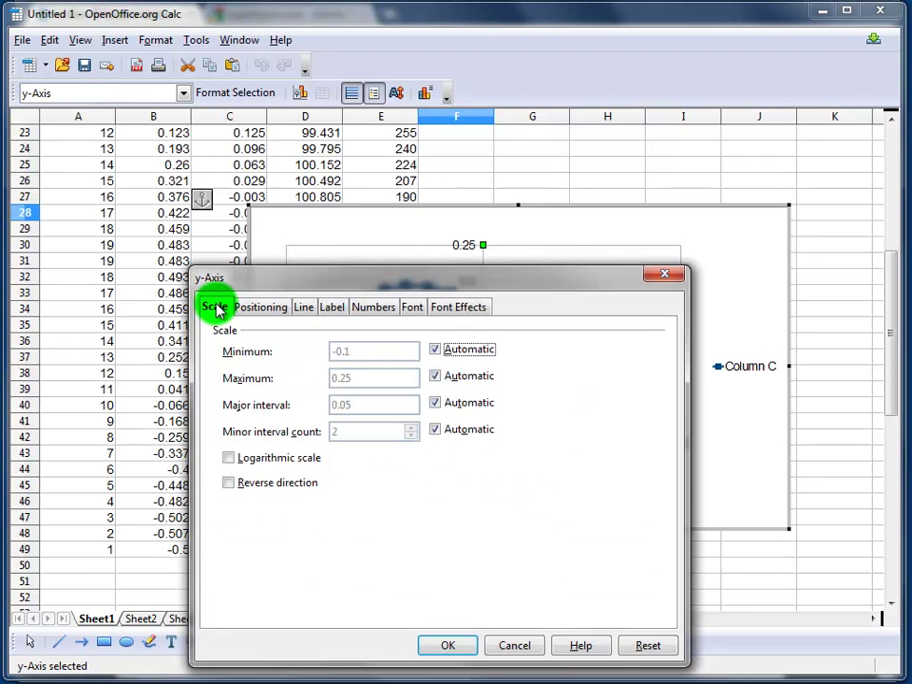
click(435, 351)
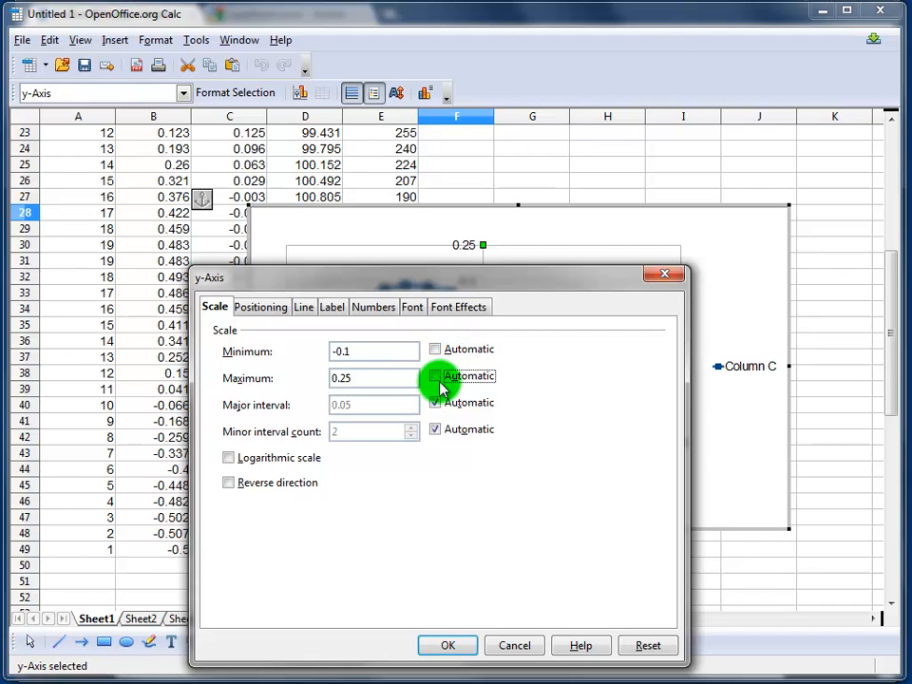
click(435, 402)
click(435, 429)
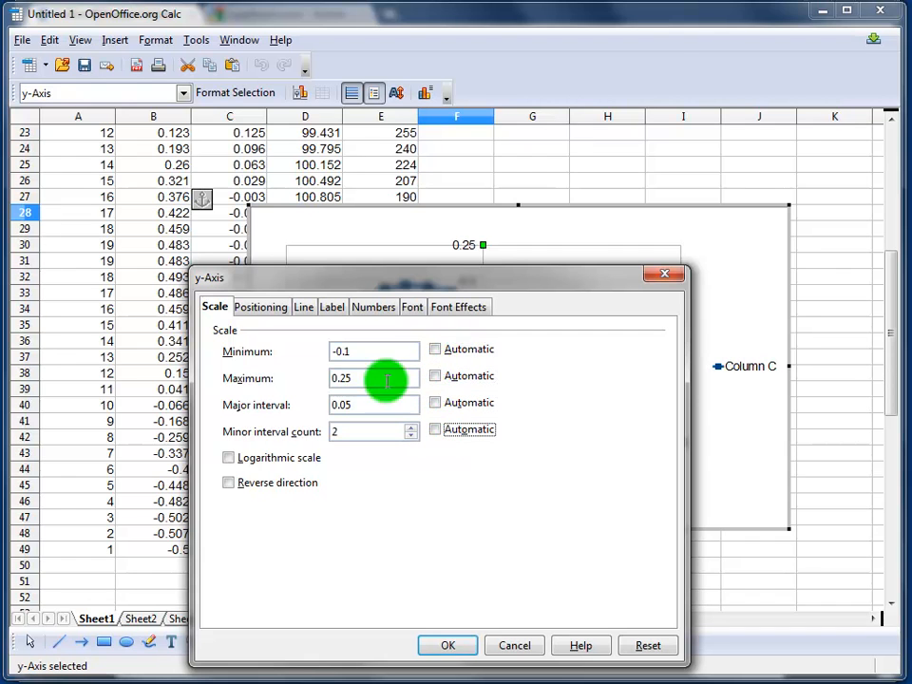
drag(354, 352, 344, 352)
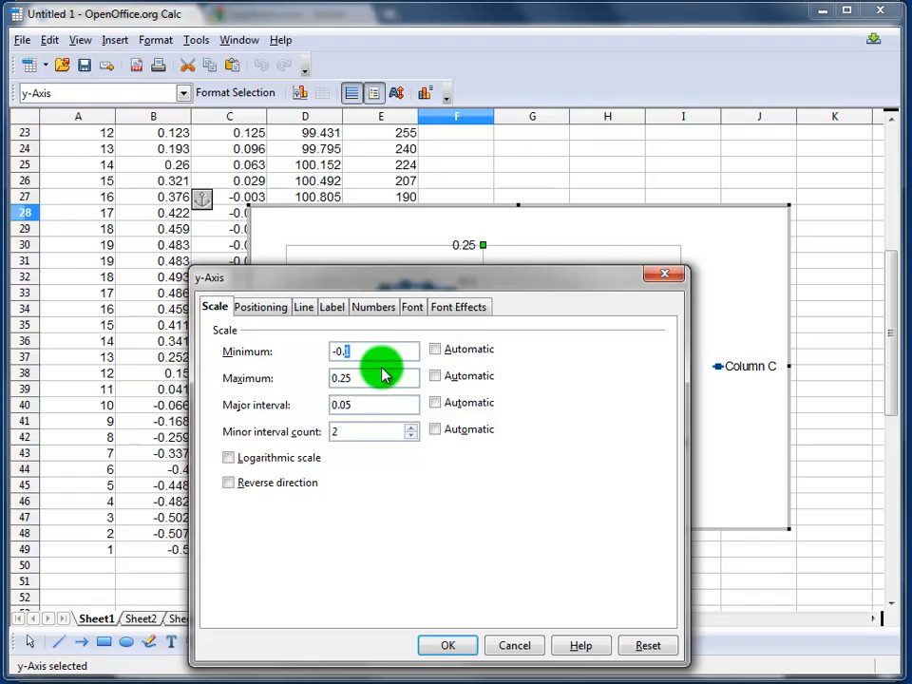
text(3)
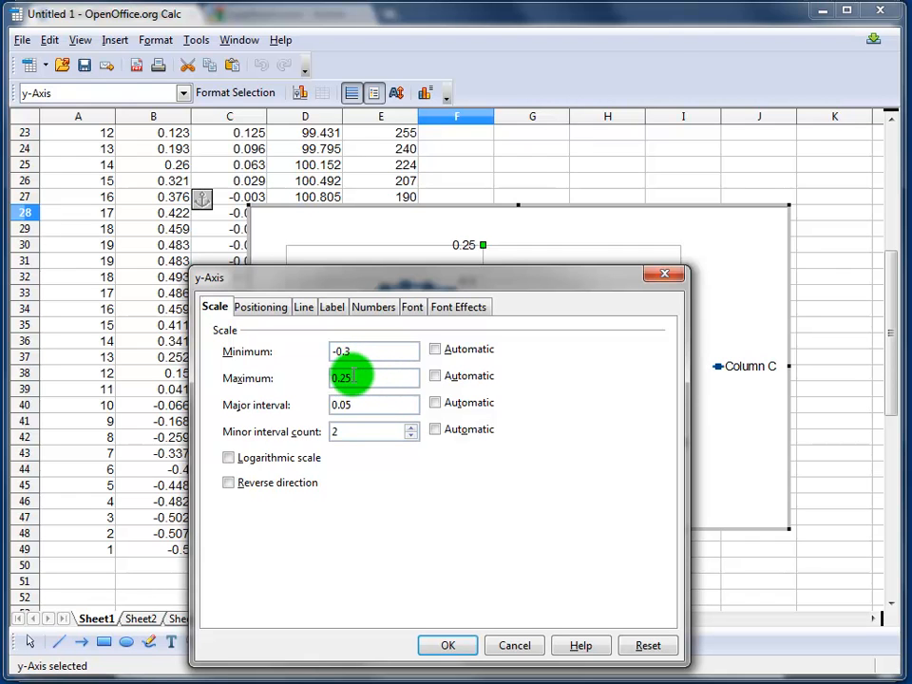
drag(353, 378, 342, 378)
text(3)
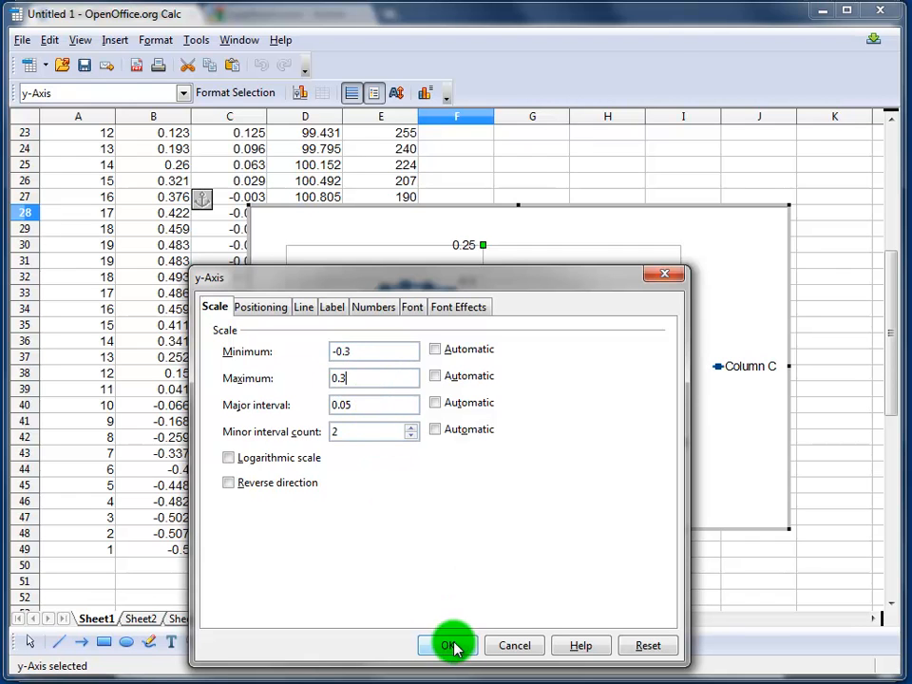
click(453, 647)
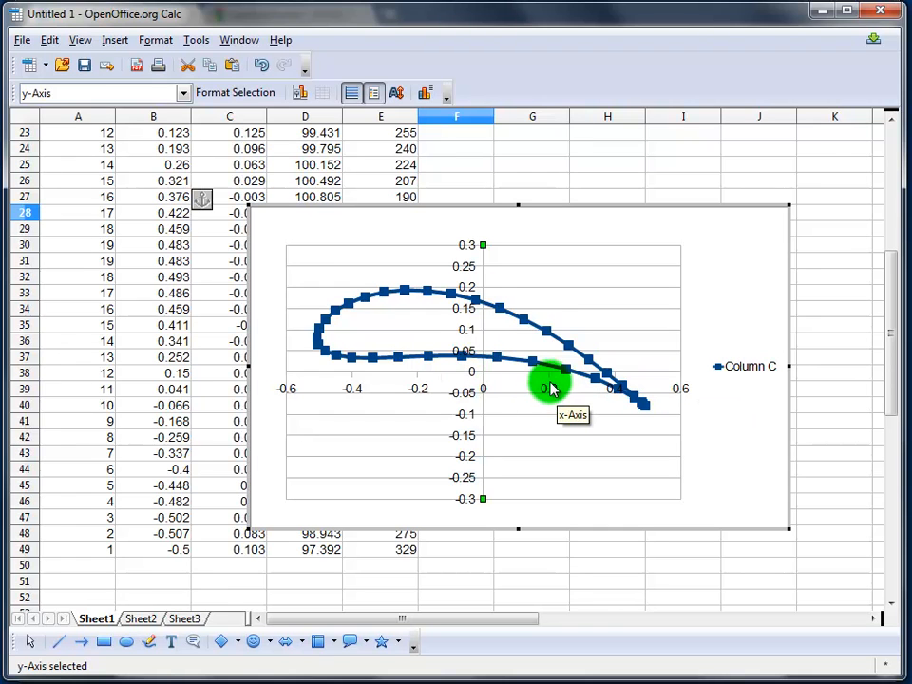
- Bring up Format Axis for the horizontal axis and turn off all Automatic scale options
click(552, 383)
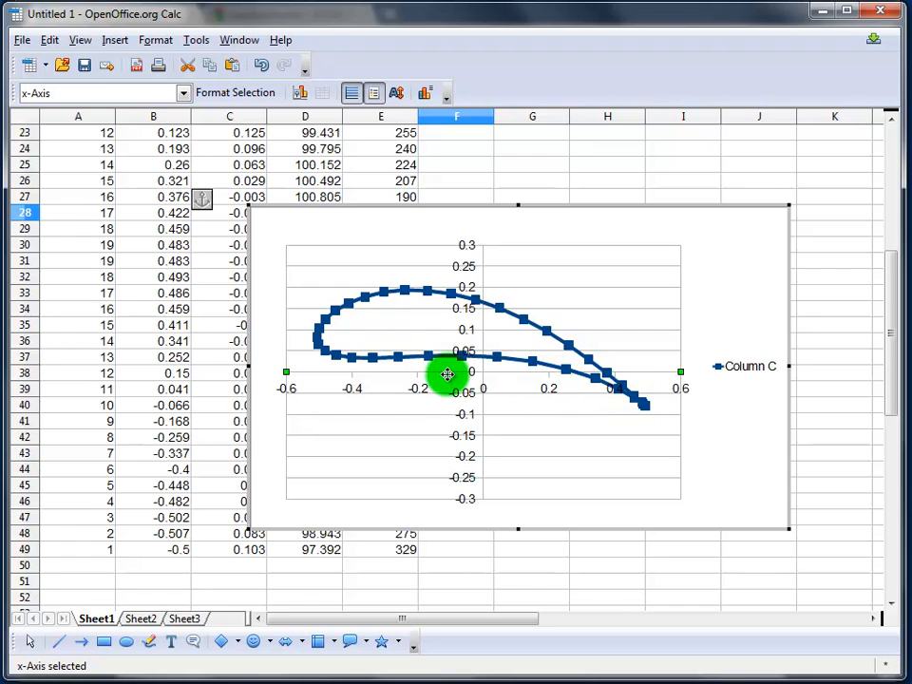
right_click(679, 378)
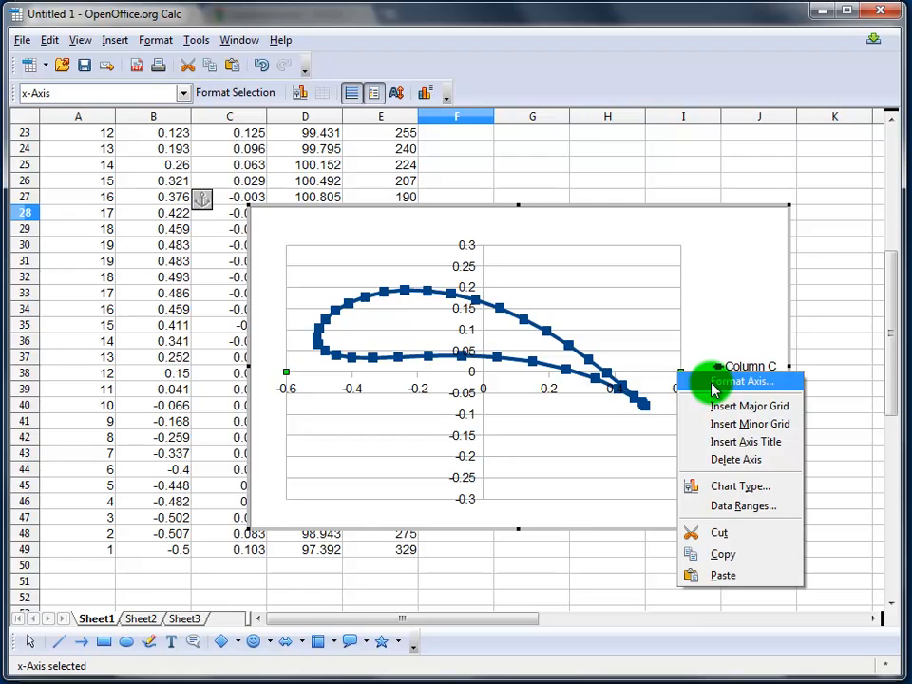
click(741, 381)
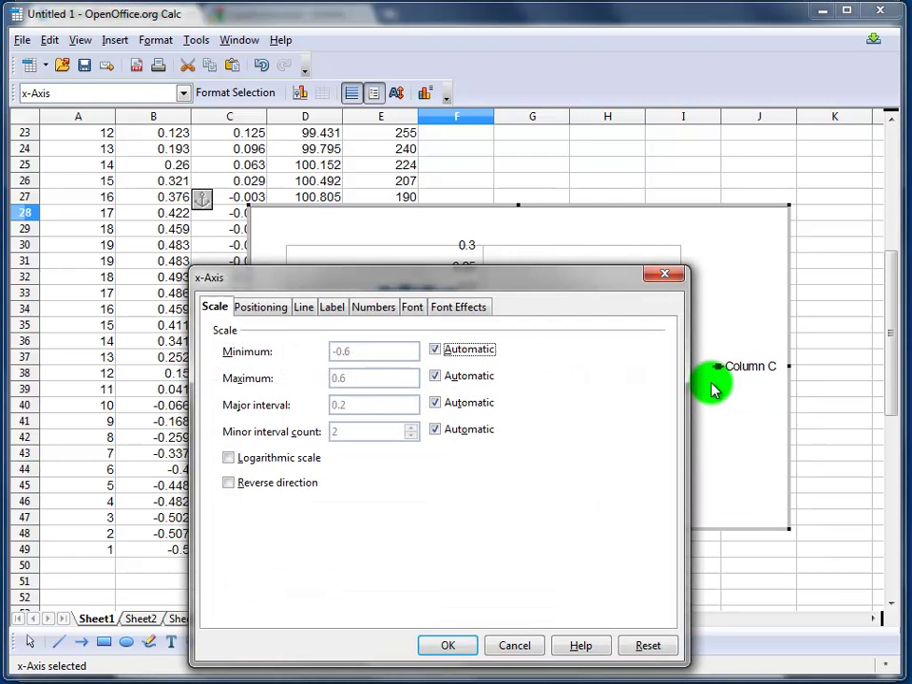
click(435, 349)
click(435, 377)
click(435, 403)
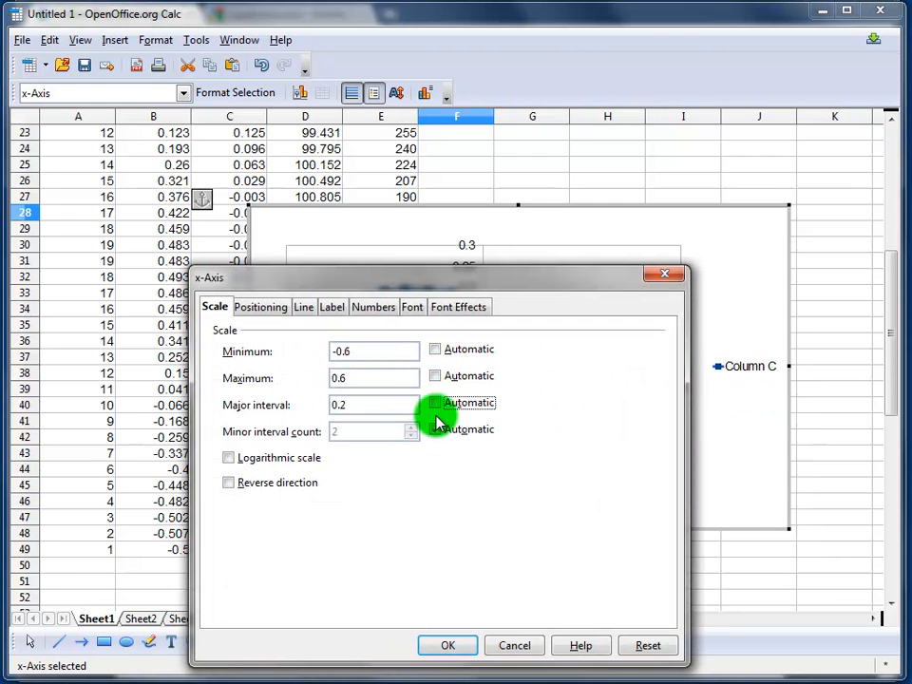
click(436, 430)
- Set the x-axis minimum to -0.5 and maximum to 0.5 and apply
click(352, 352)
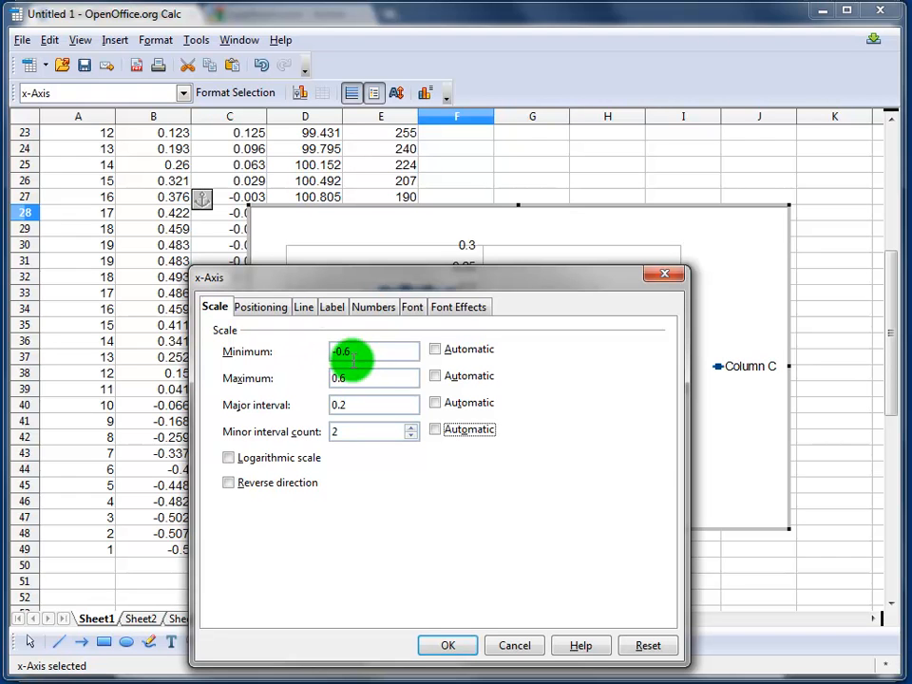
key(BackSpace)
text(4)
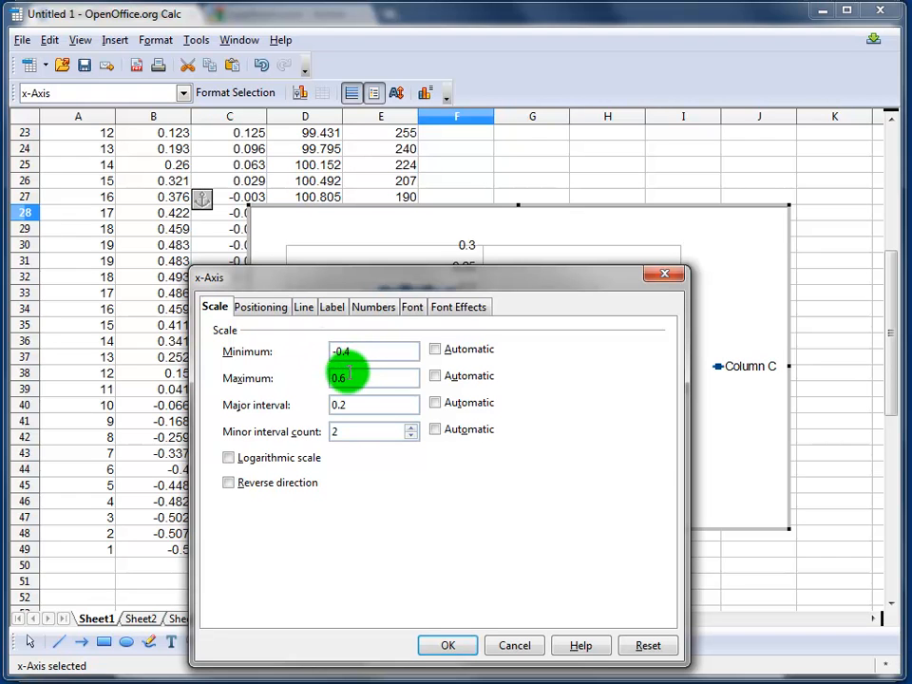
key(BackSpace)
text(5)
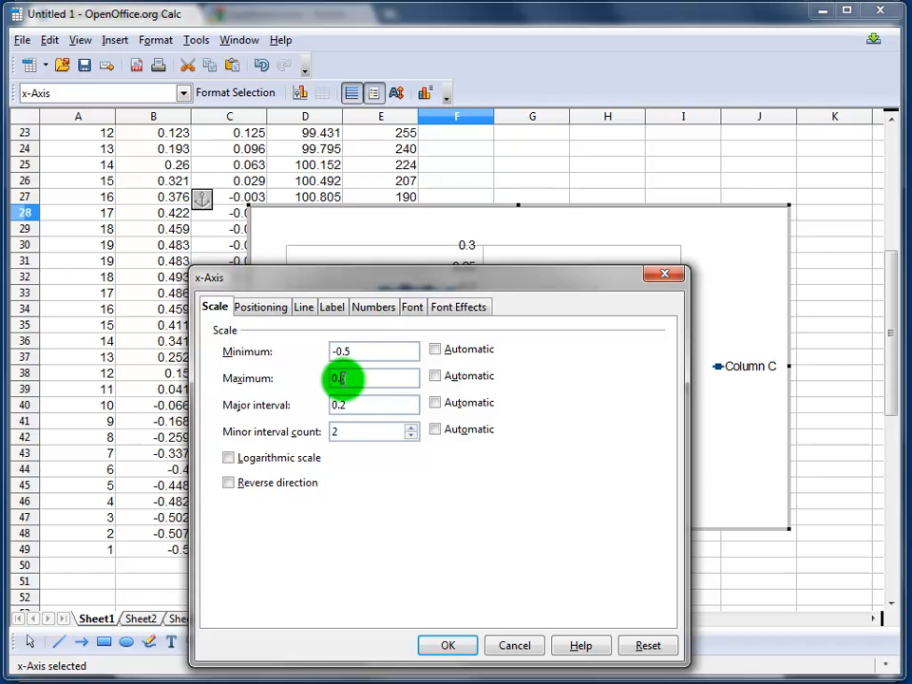
click(340, 379)
key(BackSpace)
text(5)
click(448, 645)
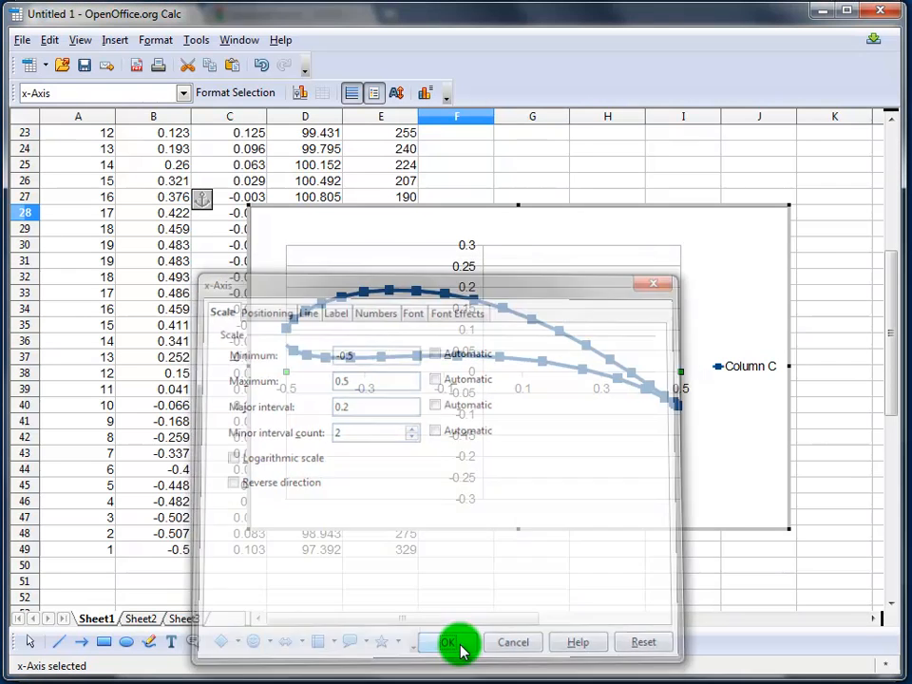